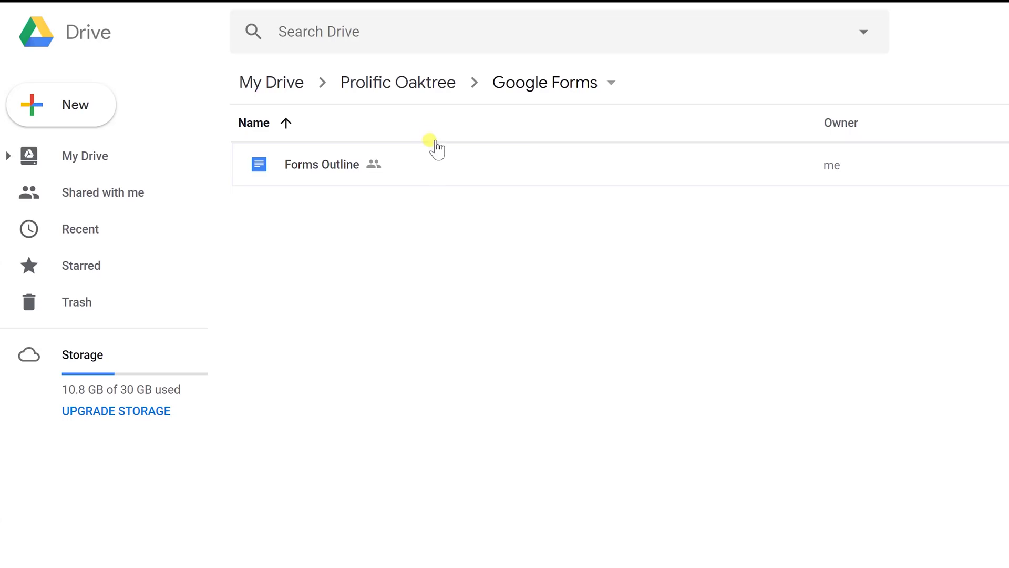
Step: From the Google Forms folder's context menu, create a blank form via More > Google Forms
right_click(284, 199)
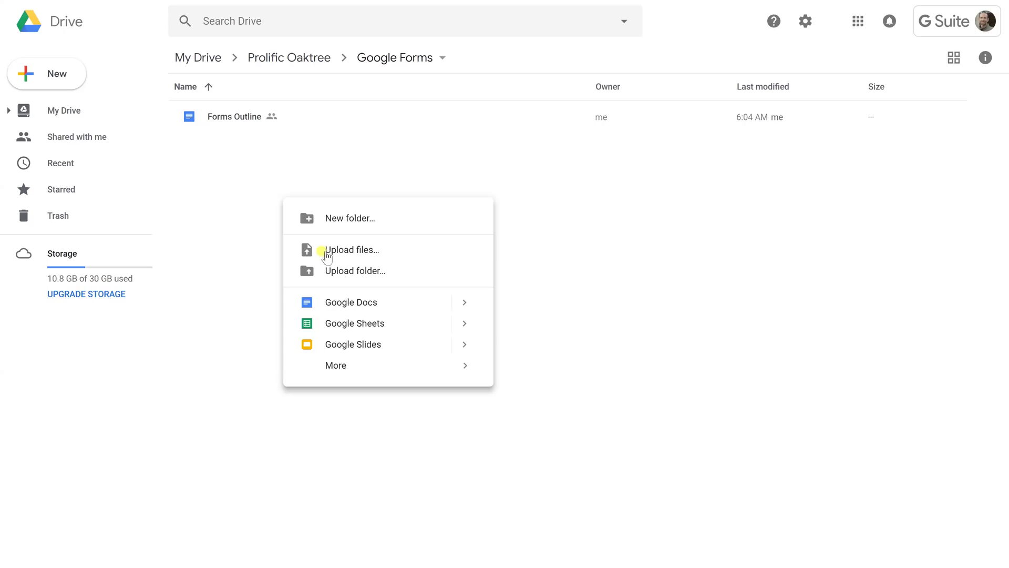
mouse_move(460, 368)
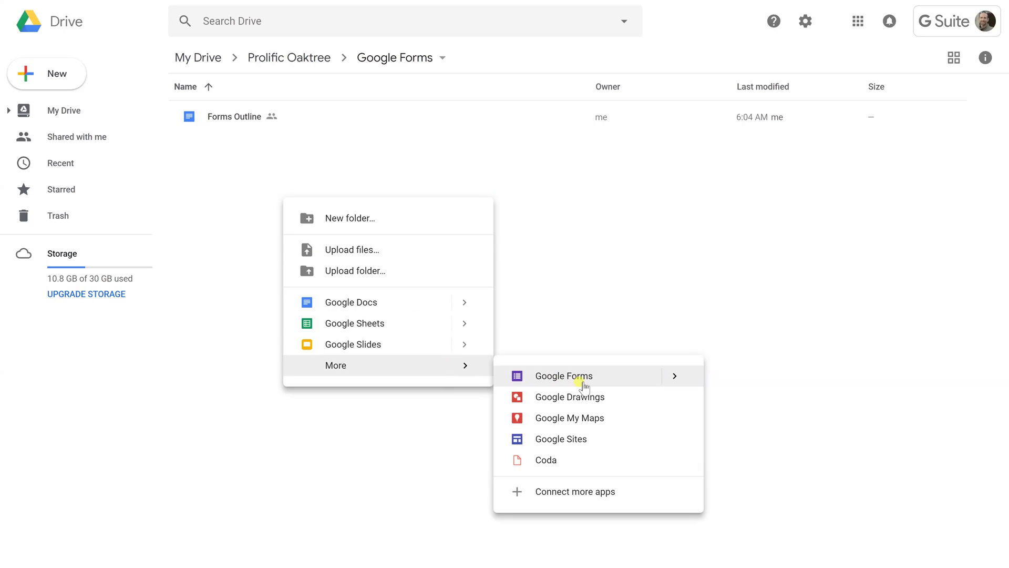
mouse_move(674, 377)
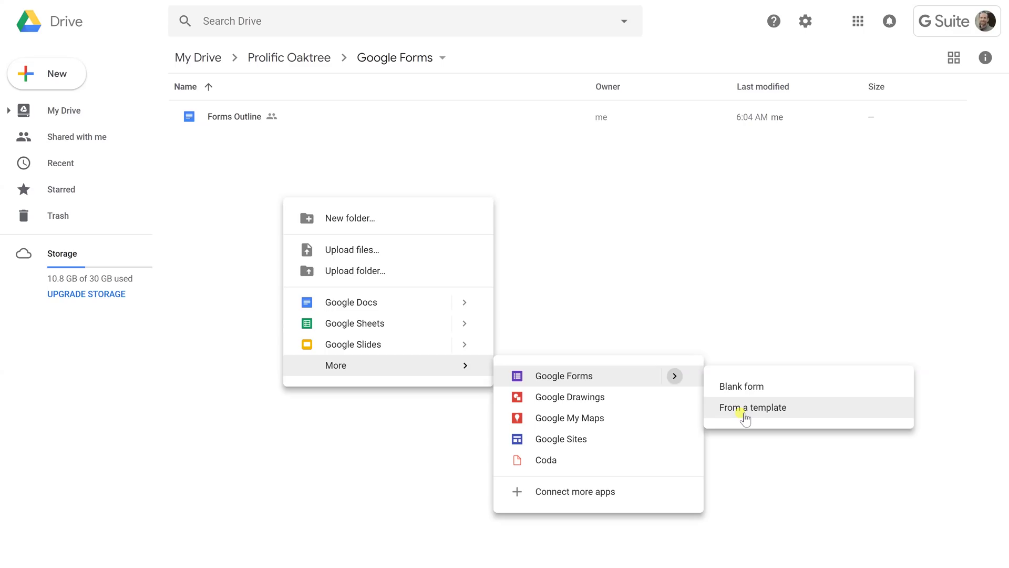
left_click(738, 386)
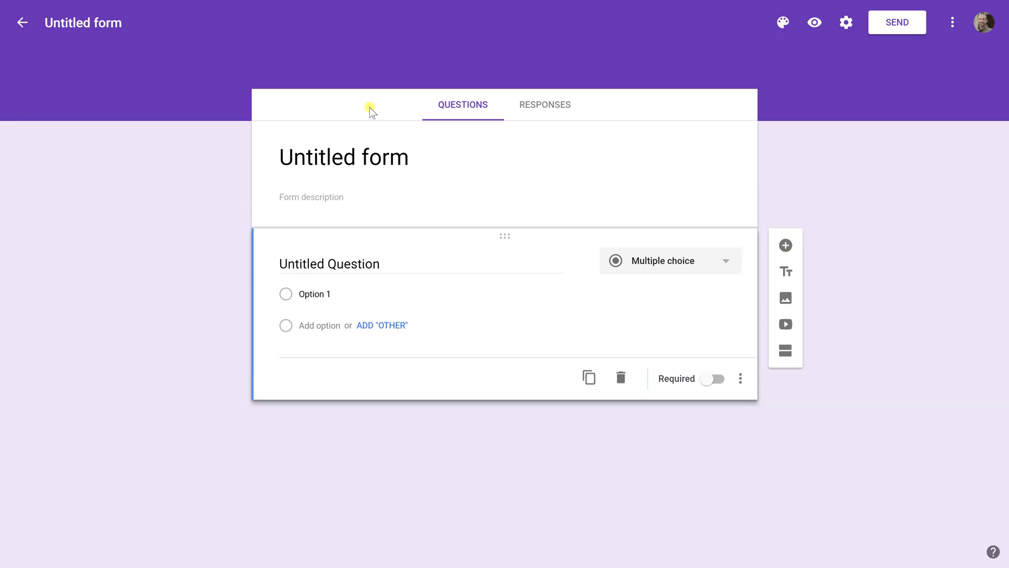
Step: Rename the form file to 'WH101 Quiz 2'
left_click(131, 22)
type("WH")
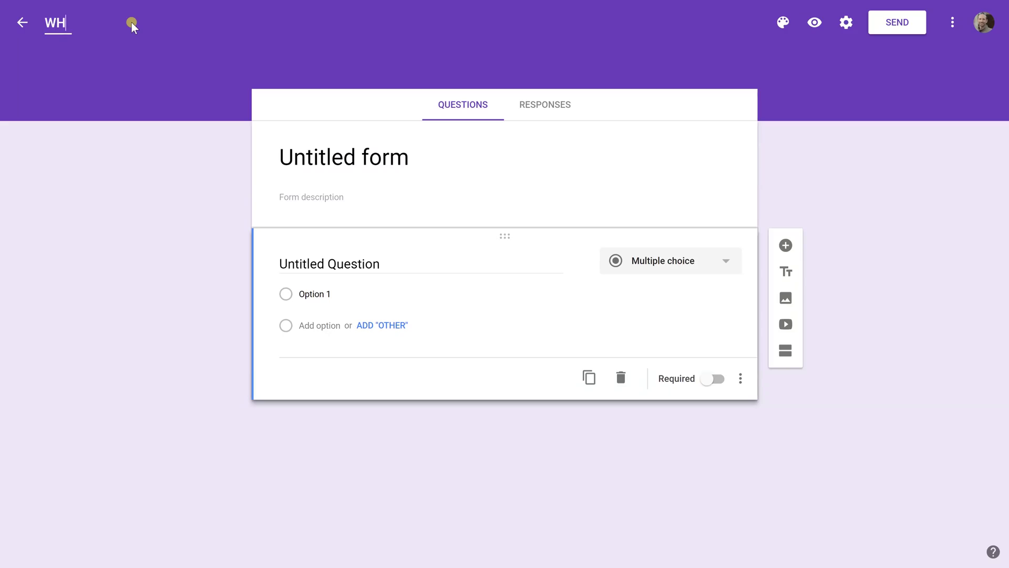
type("101 Quiz 2")
left_click(150, 43)
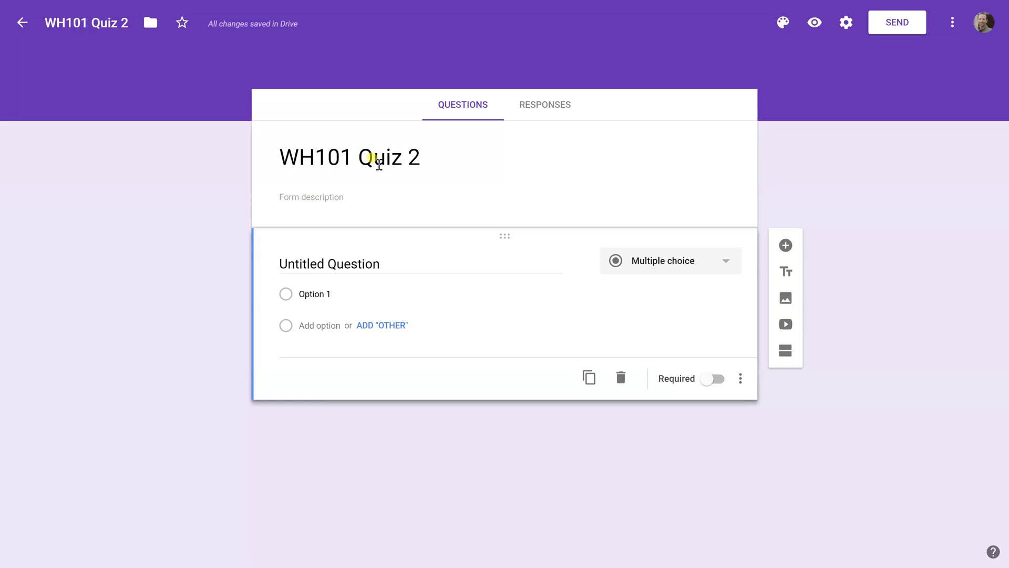
Step: Title the form 'World Question - Fall Quiz' with description 'Review of the first chapter'
left_click(474, 155)
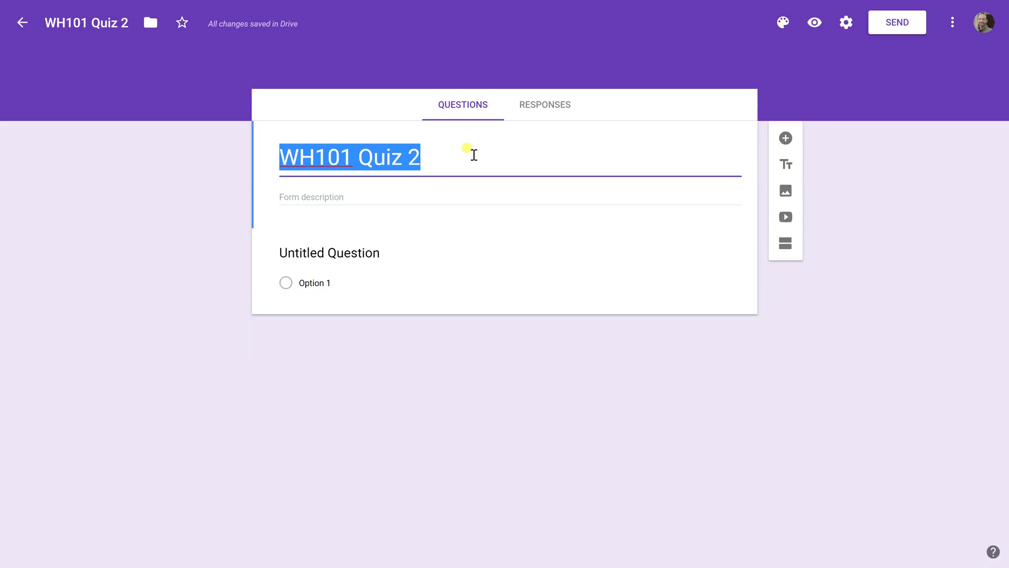
type("World ")
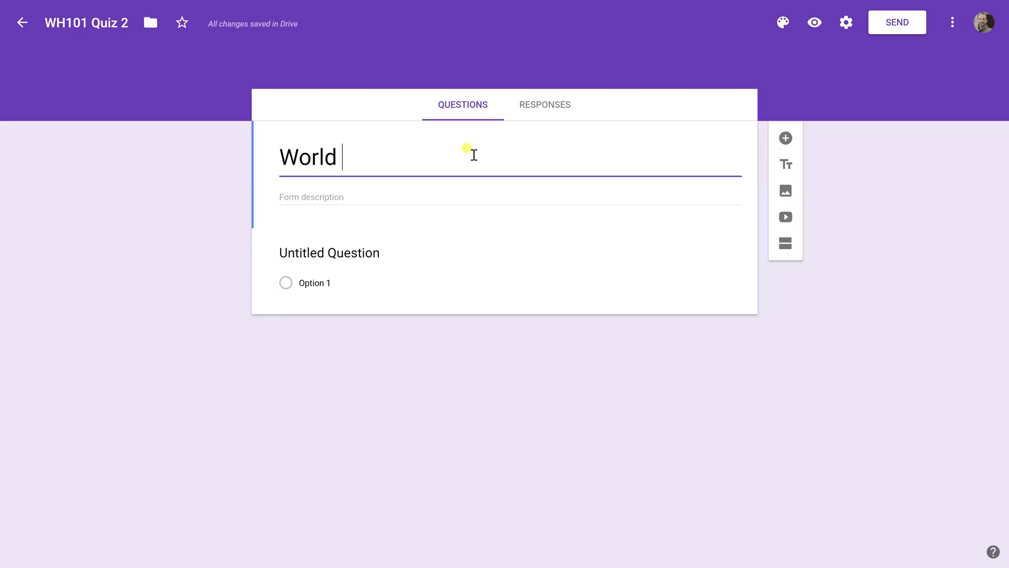
type("Question ")
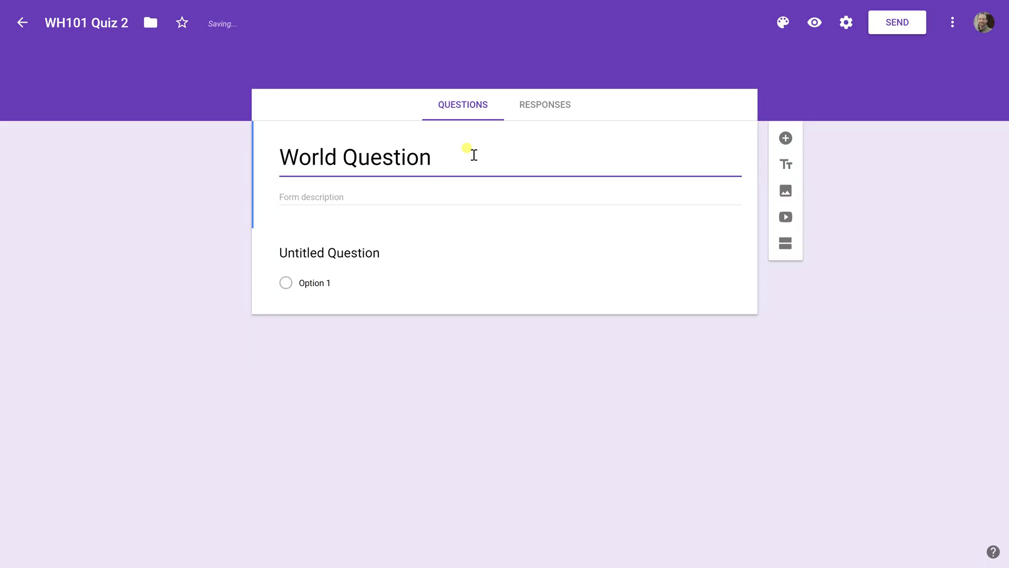
type("- Fall Quiz")
key("Tab")
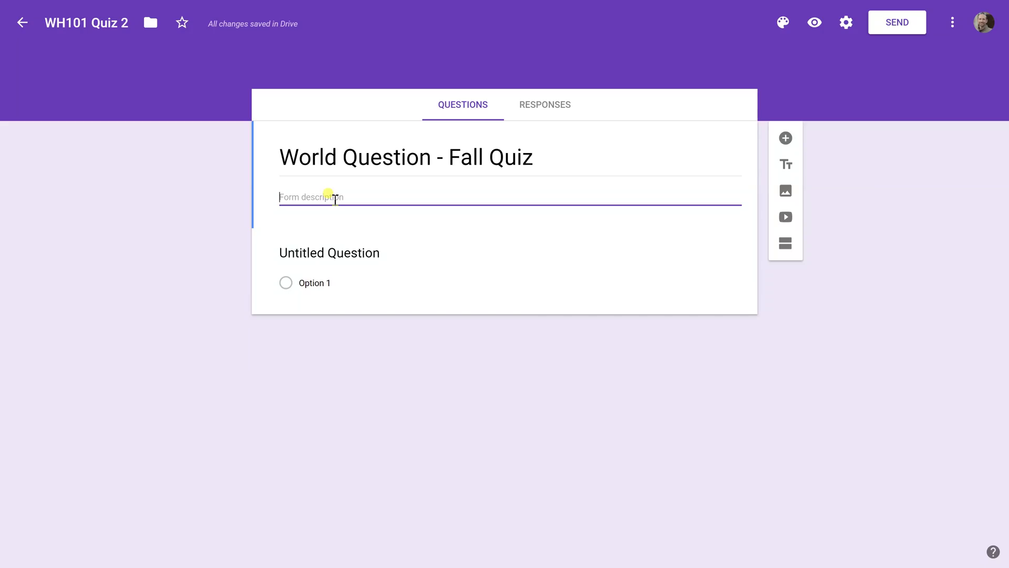
type("Review of the first chapter")
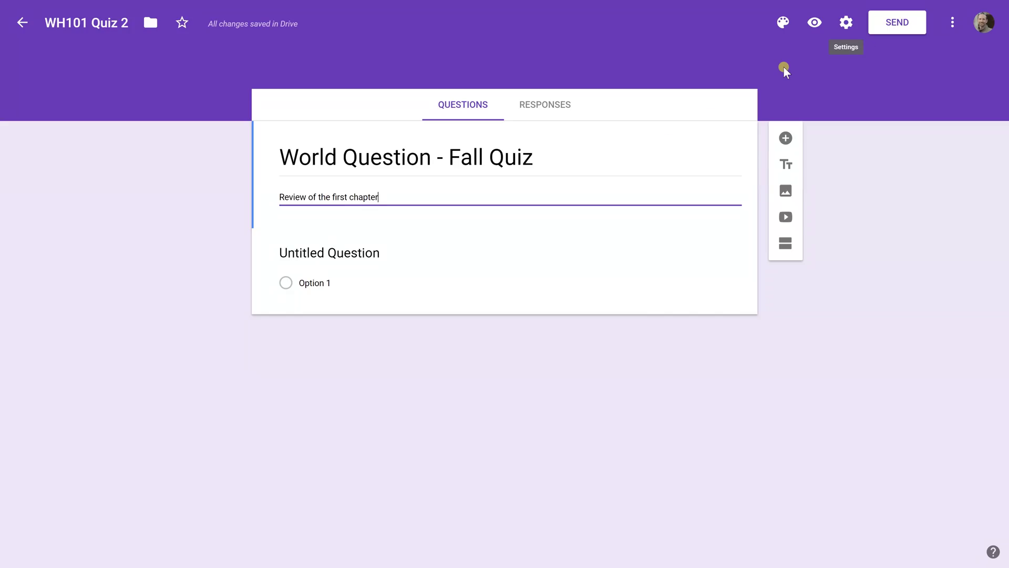
Step: Apply a custom #ff0000 red theme colour and plain grey background, keeping the Basic font
left_click(786, 25)
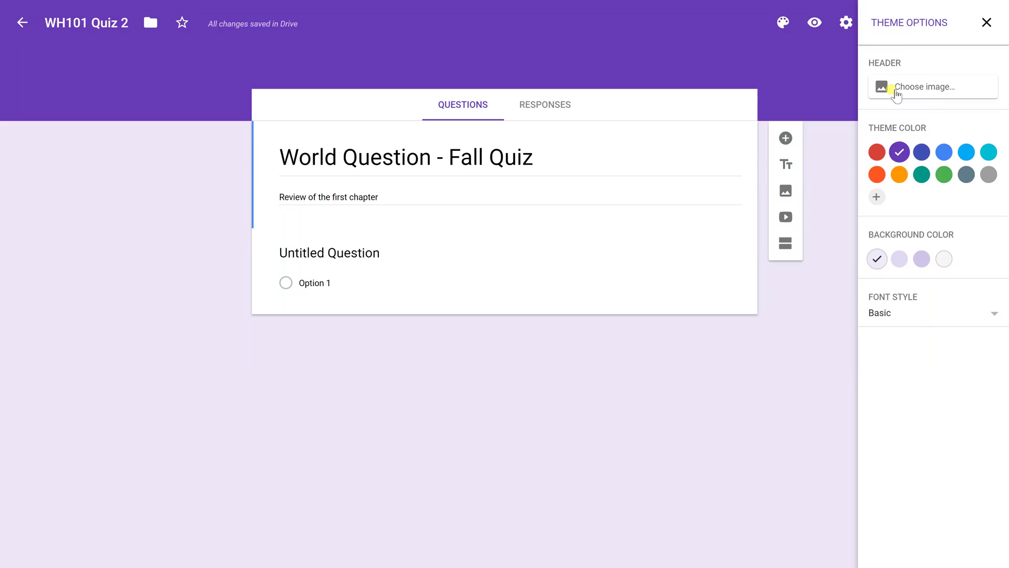
left_click(876, 197)
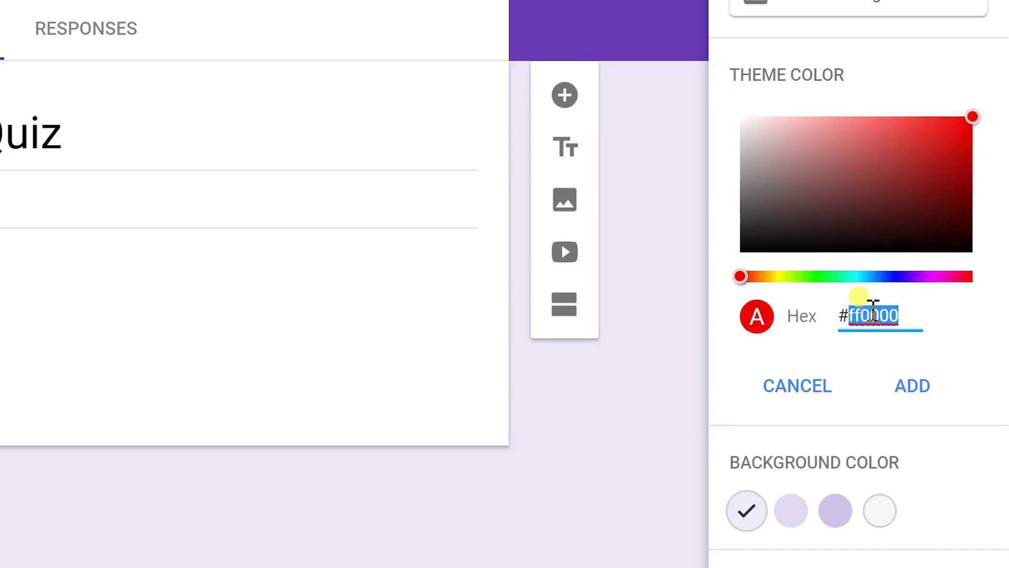
left_click(912, 386)
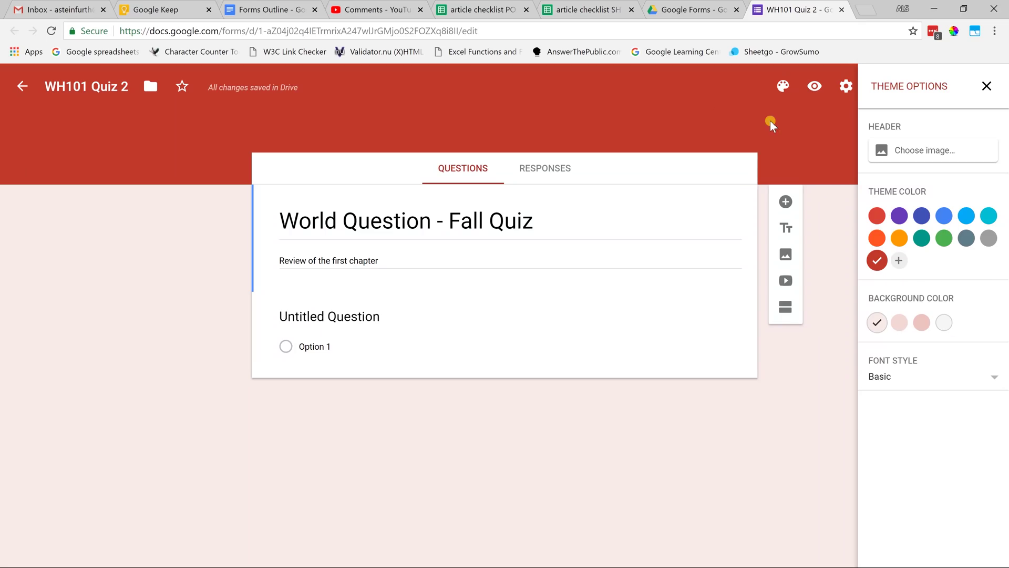
left_click(944, 323)
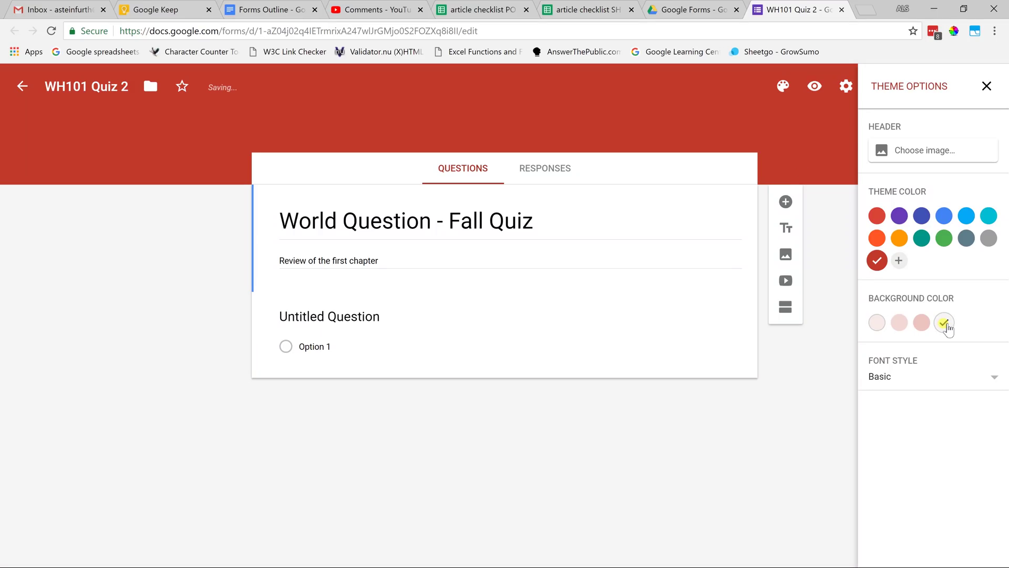
left_click(945, 382)
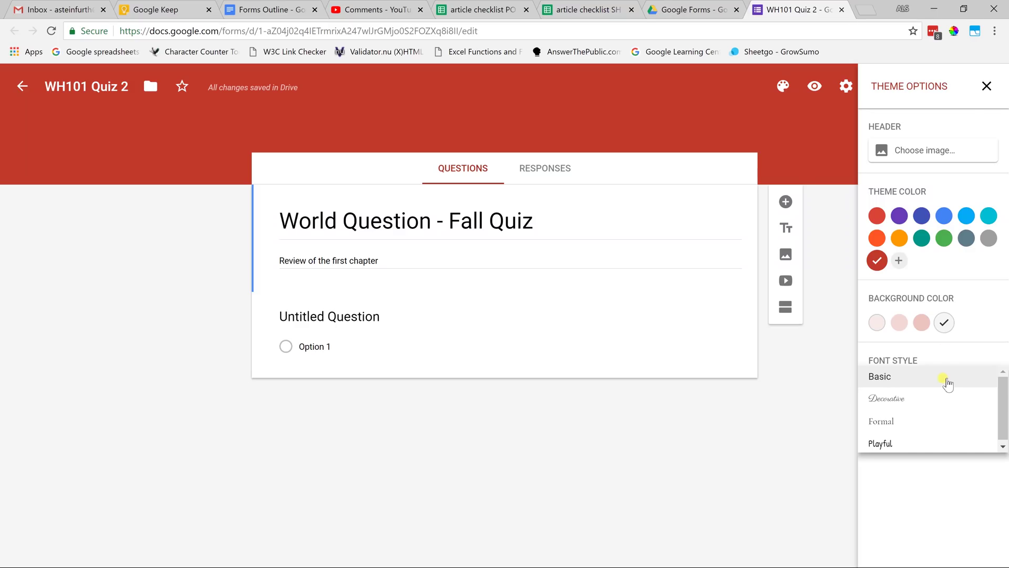
left_click(986, 87)
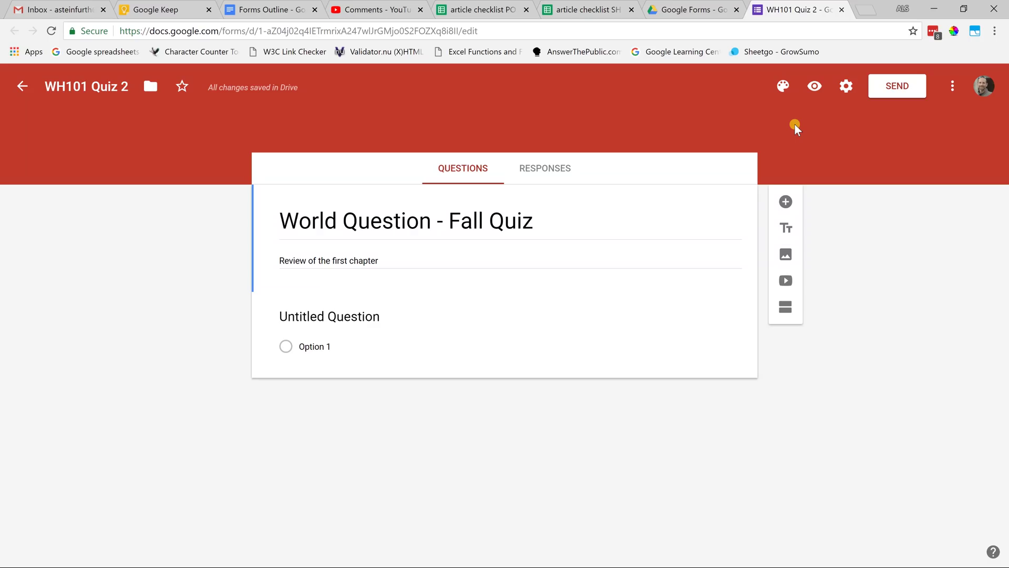
Step: In General settings, tick Collect email addresses and Limit to 1 response
left_click(845, 89)
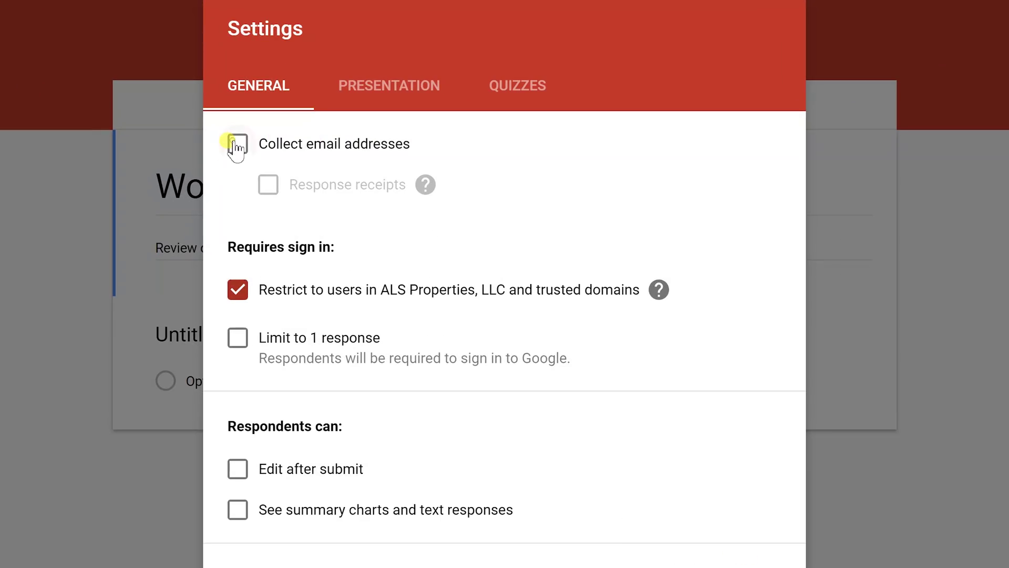
left_click(236, 146)
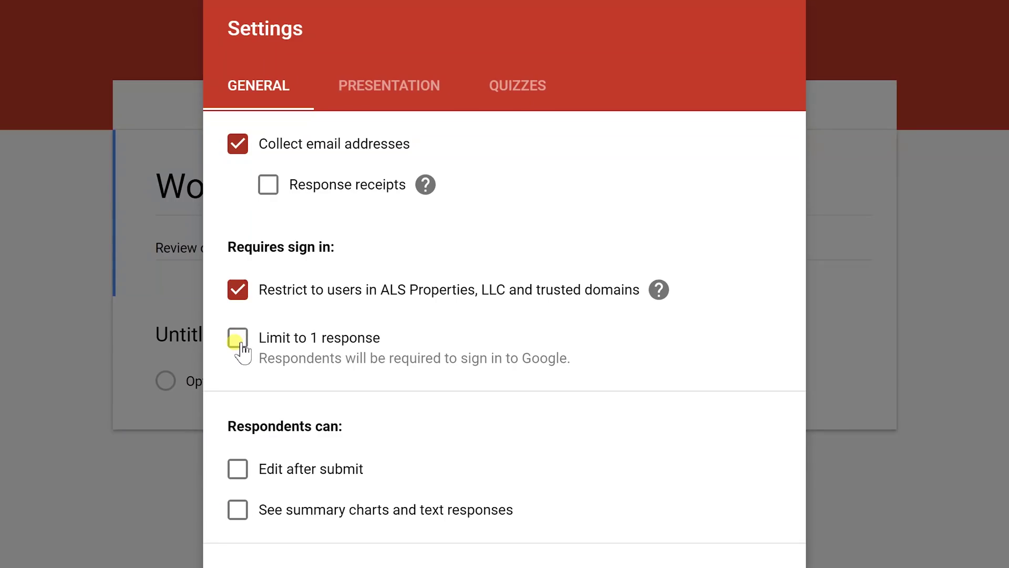
left_click(239, 344)
Step: Switch on Make this a quiz in the Quizzes settings and save
left_click(383, 101)
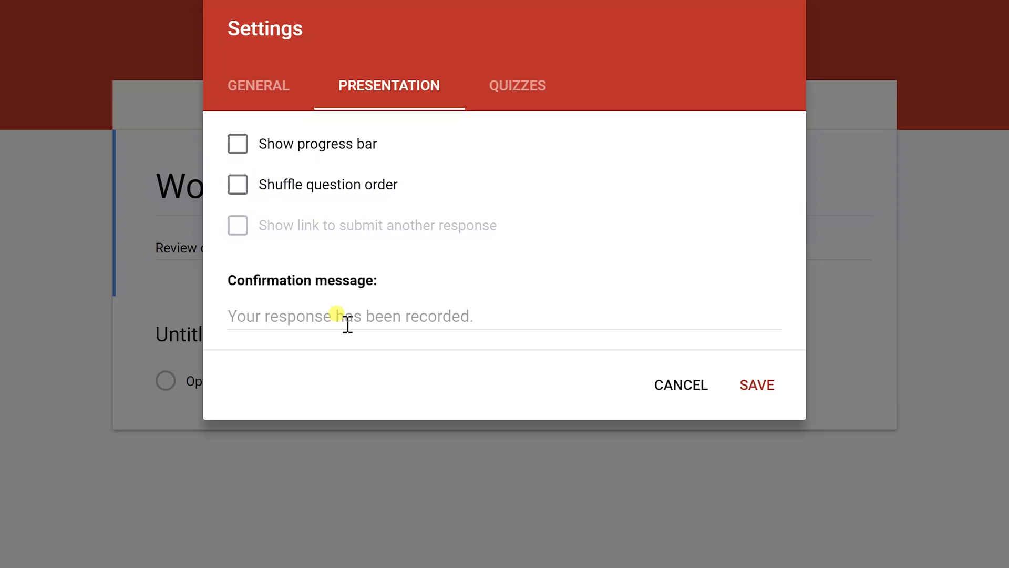
left_click(545, 94)
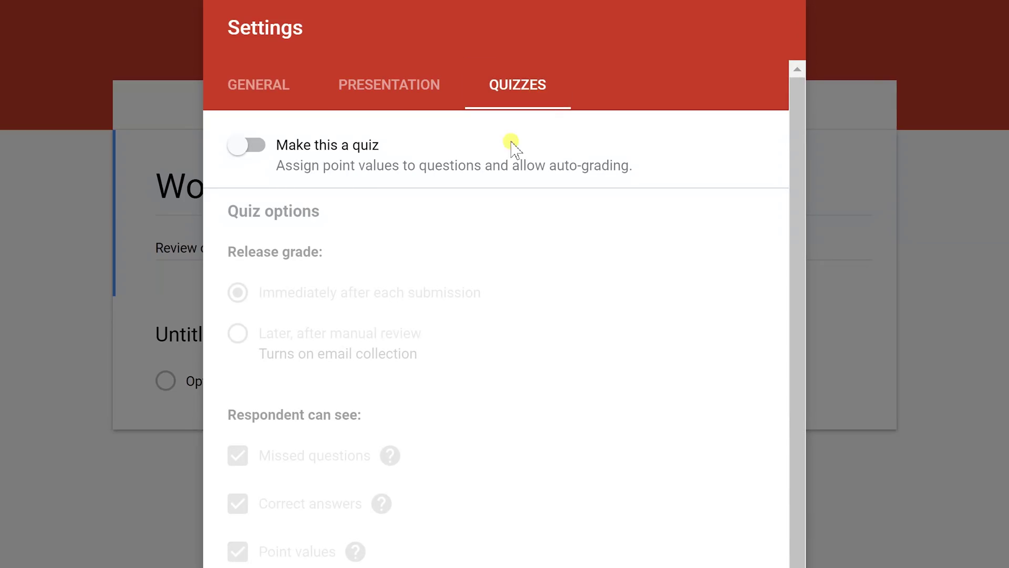
left_click(249, 144)
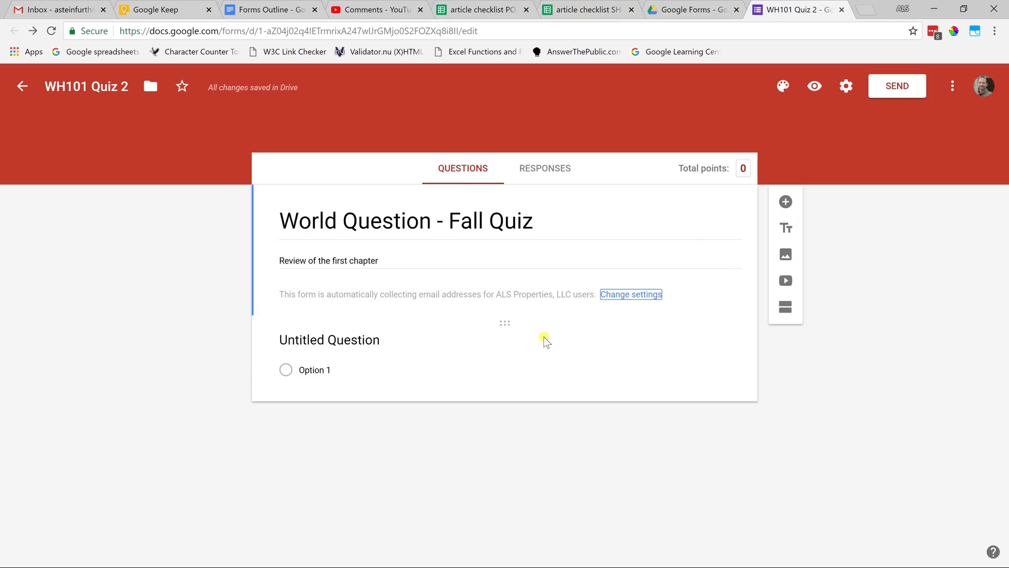
Step: Add a question reading 'When was Napoleon born?', correcting the misspelled name
left_click(785, 202)
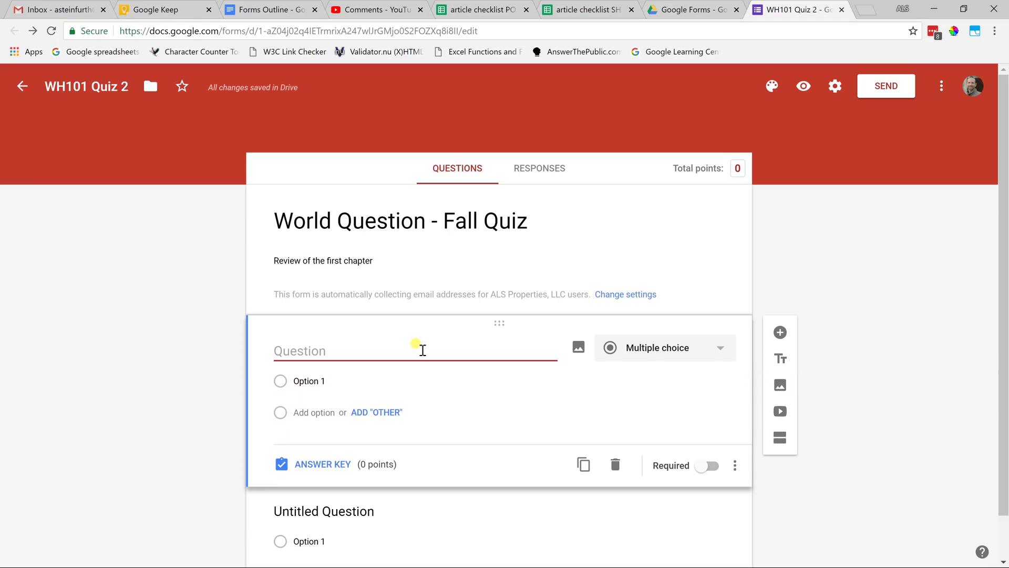
type("When was Na")
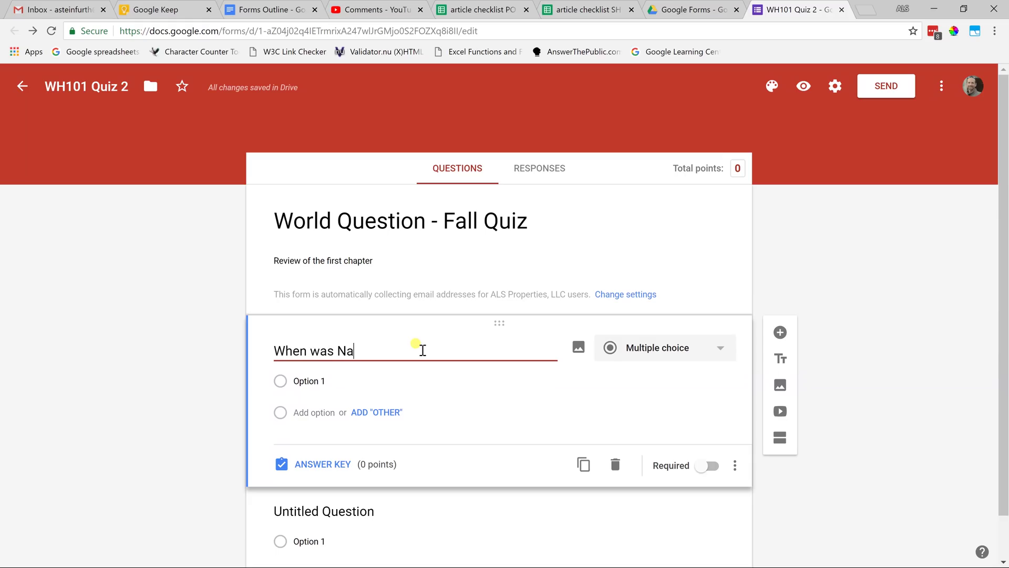
type("polean born?")
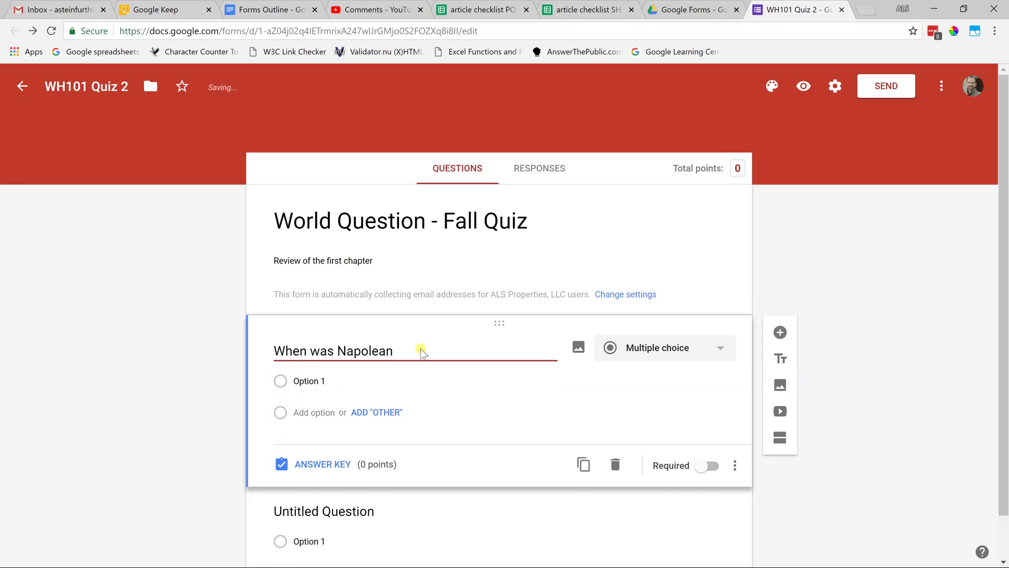
right_click(345, 350)
left_click(378, 354)
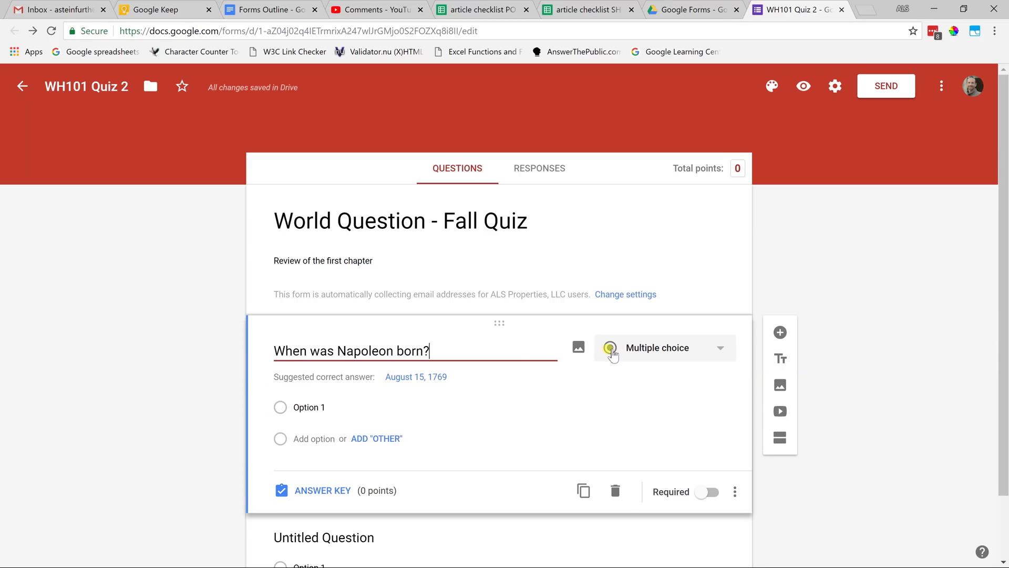
Step: Keep it multiple choice with August 15, 1769 as the first option
left_click(611, 351)
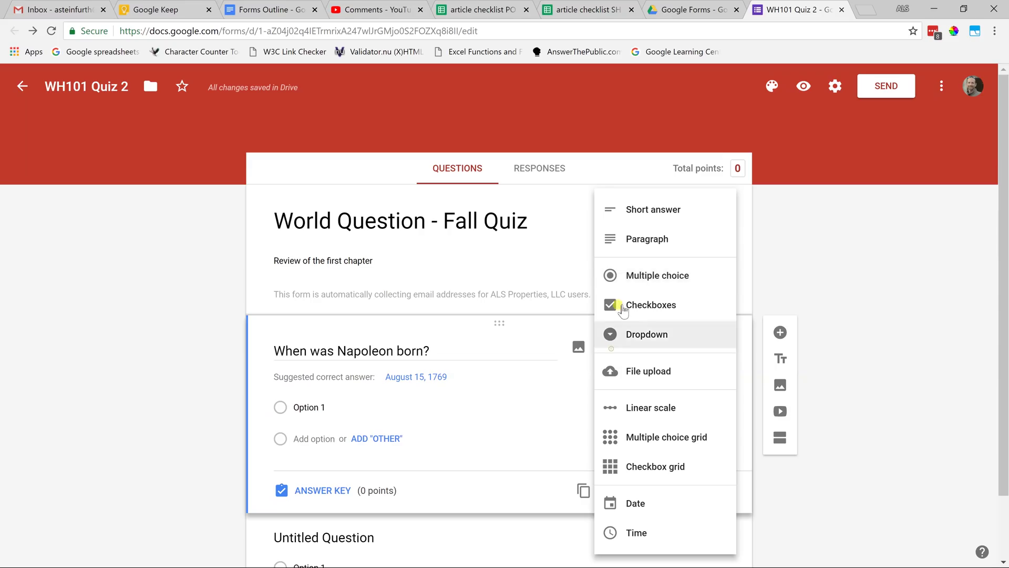
left_click(624, 282)
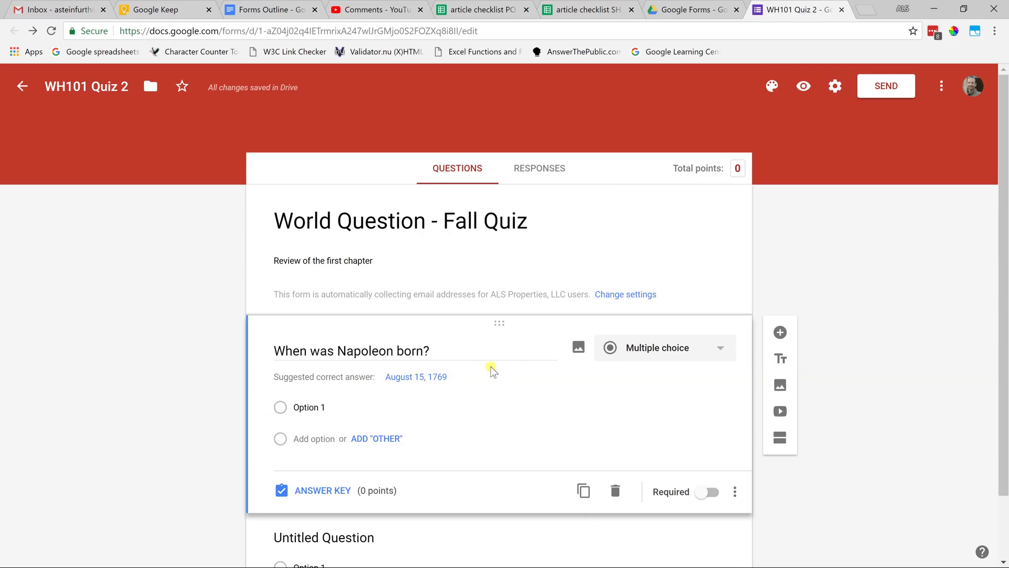
left_click(430, 377)
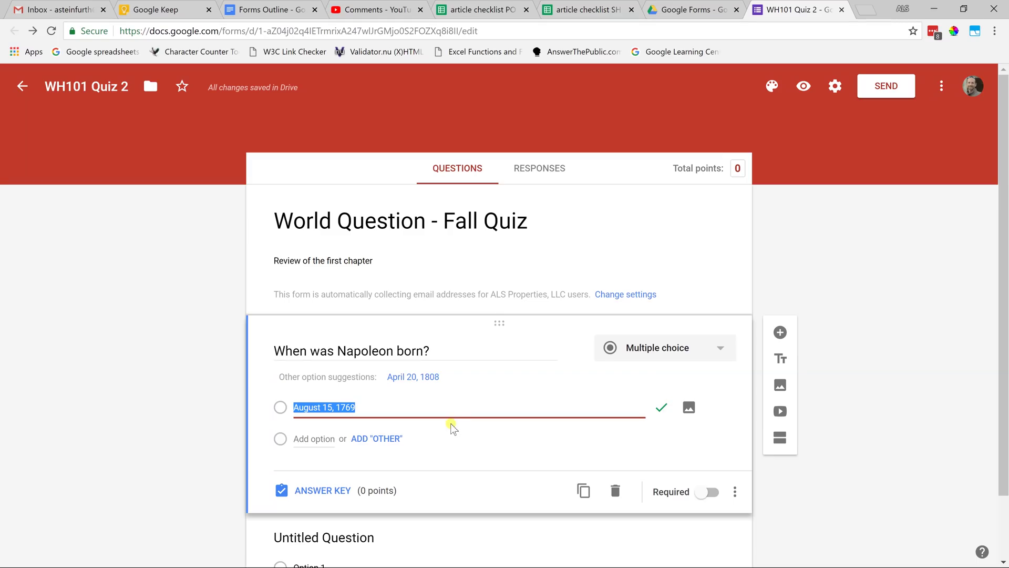
Step: Add April 20, 1808 as a second answer option
left_click(426, 377)
left_click(376, 446)
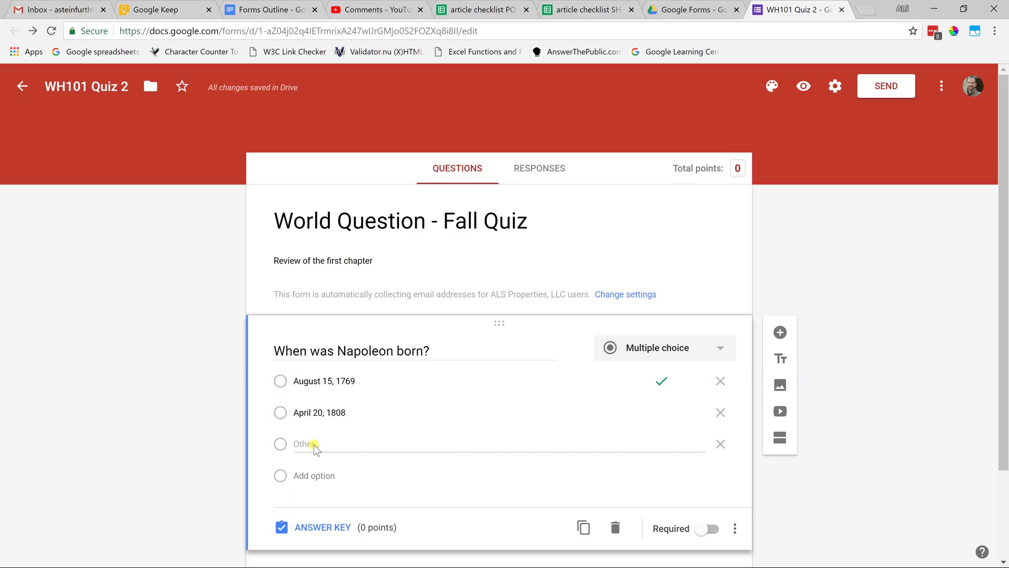
left_click(339, 416)
Step: In the answer key, keep August 15, 1769 correct and set the question to 5 points
left_click(316, 528)
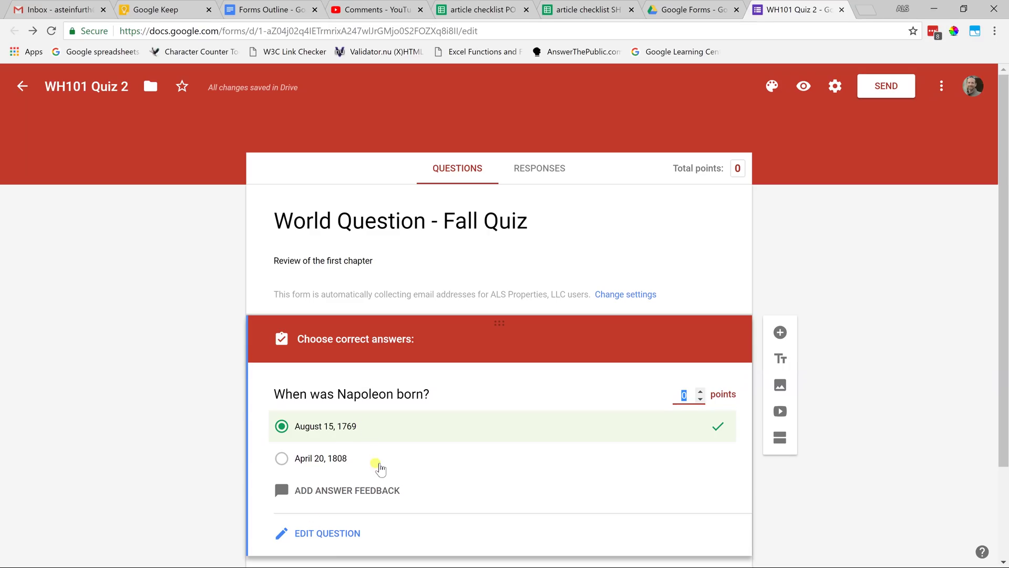
left_click(700, 392)
left_click(700, 391)
left_click(700, 392)
left_click(700, 392)
left_click(700, 392)
left_click_drag(1004, 420, 1005, 510)
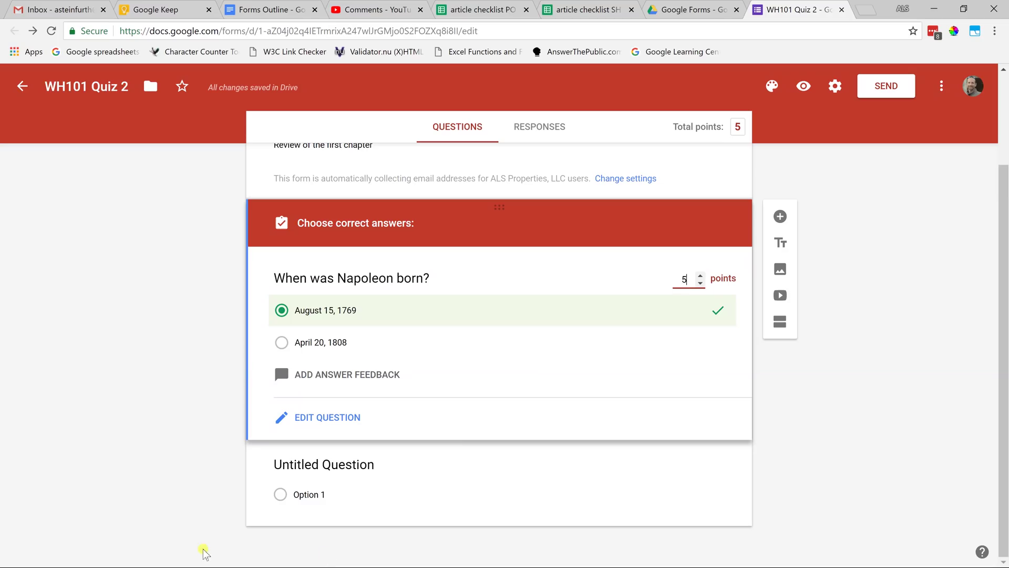
left_click(363, 464)
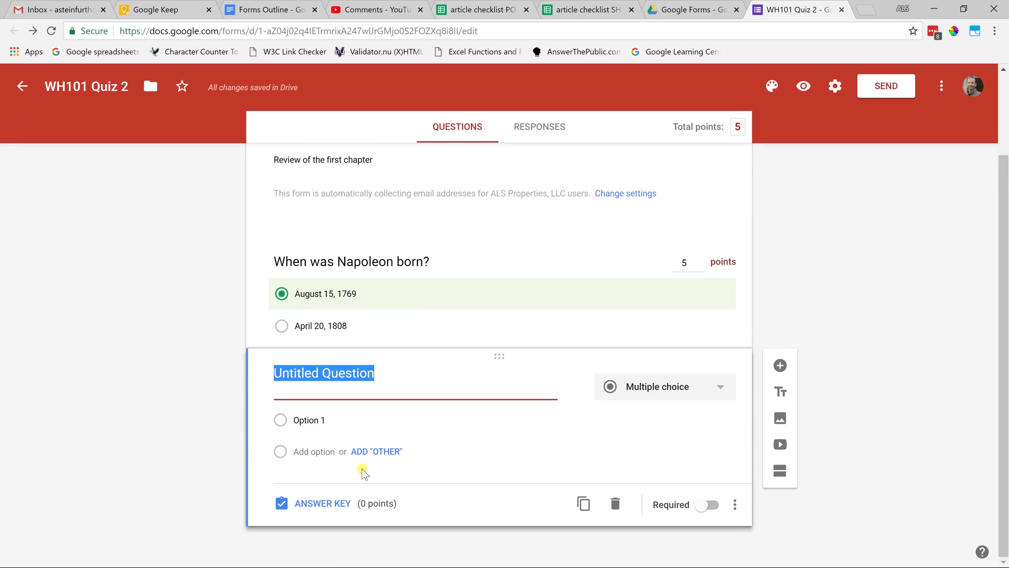
Step: Title the new question 'Why is Napoleon so well know?' and keep it as Short answer
type("Why is Napolean so well know?")
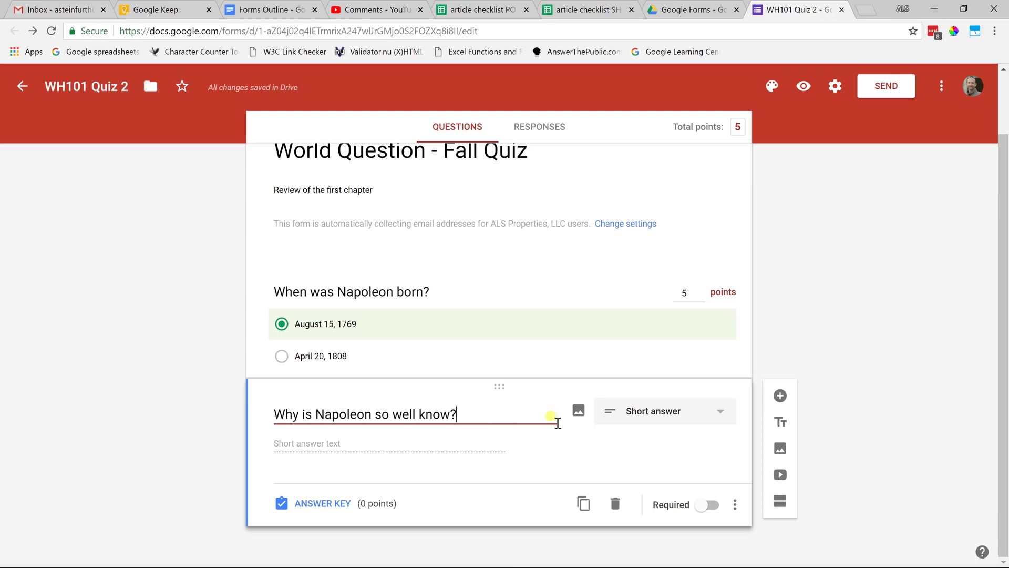
left_click(619, 419)
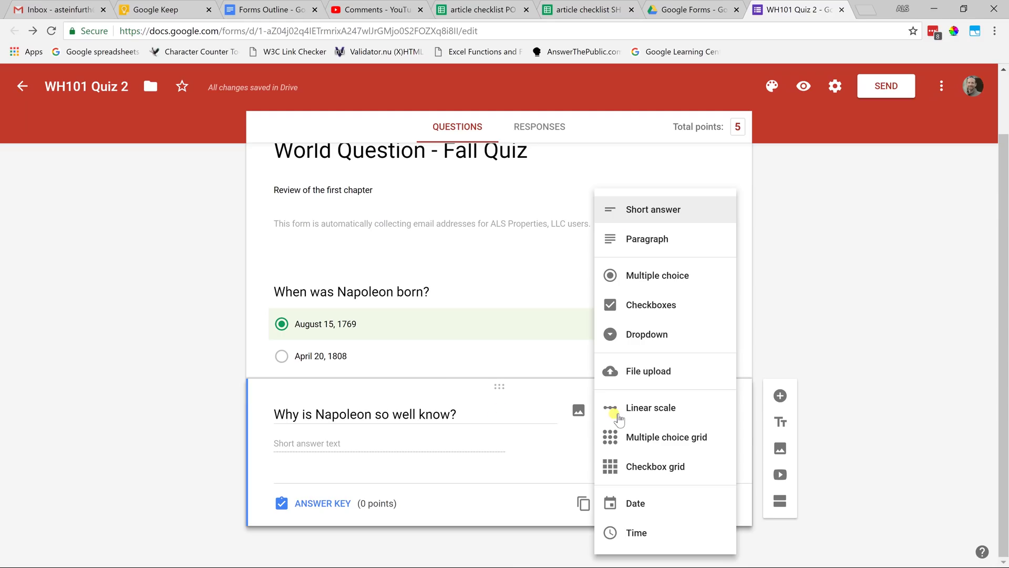
left_click(658, 210)
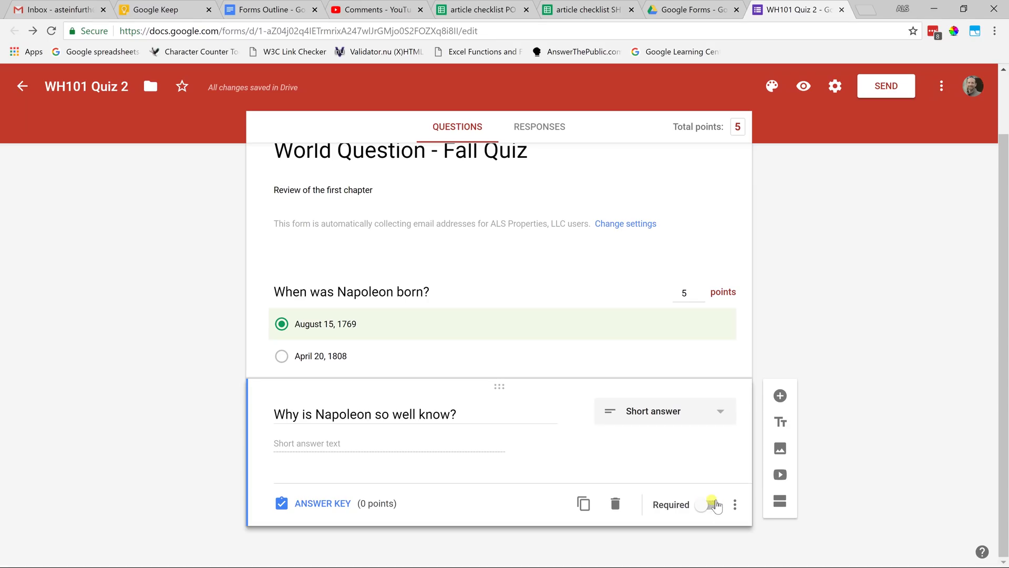
left_click(734, 505)
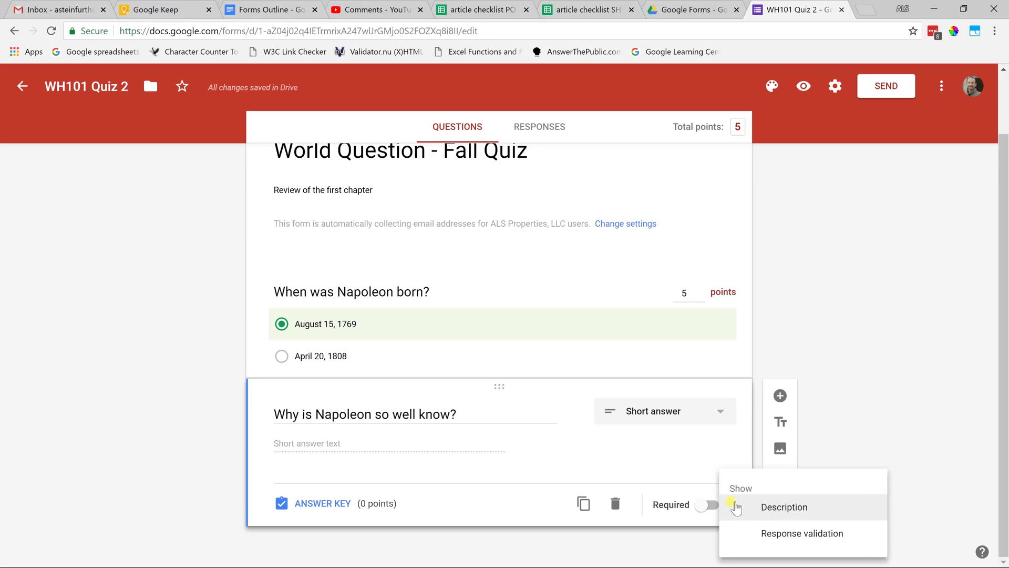
left_click(703, 503)
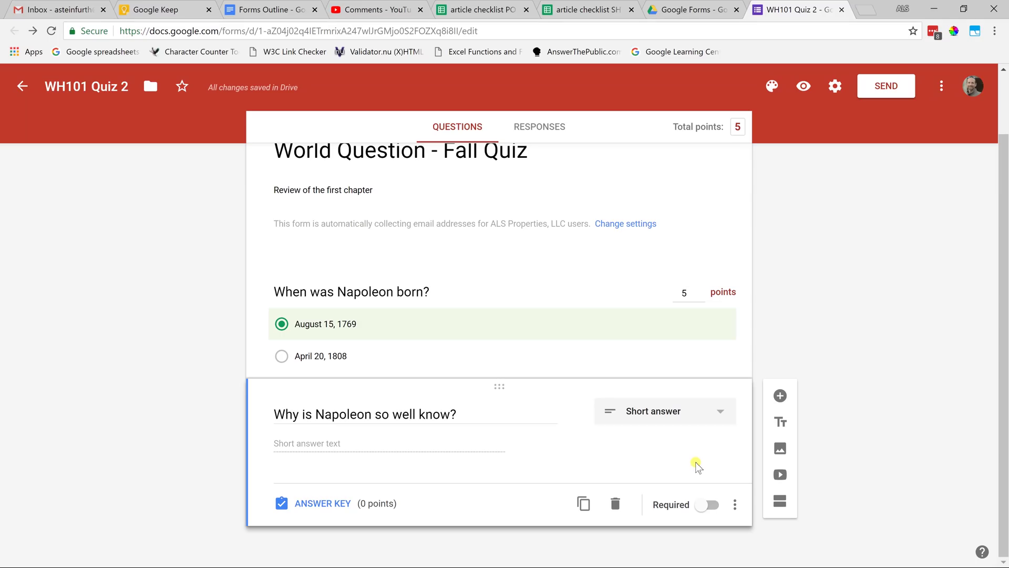
Step: Add Length validation with minimum 15 characters and error text 'Please write a longer answer.'
left_click(734, 505)
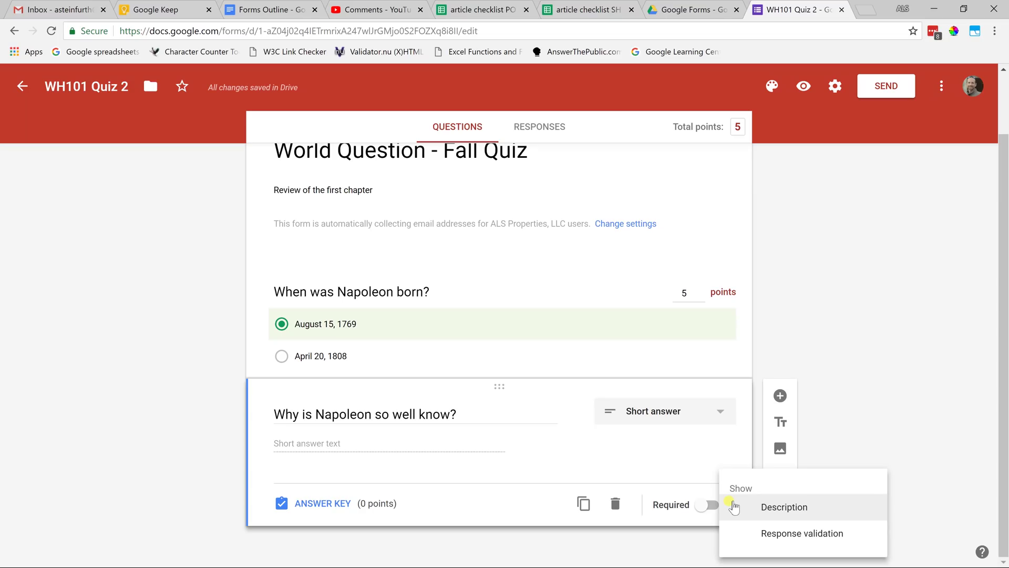
left_click(752, 533)
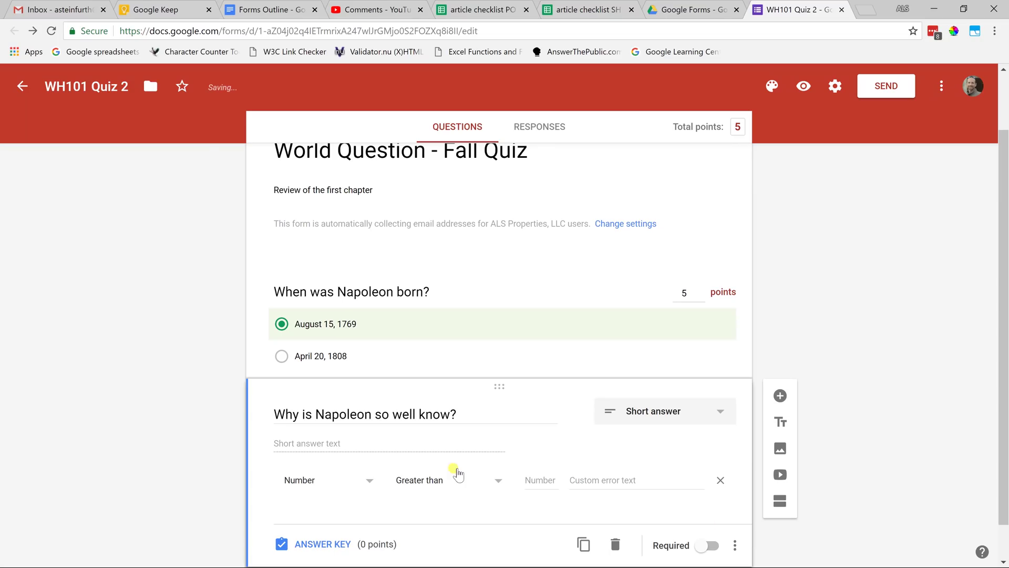
left_click(349, 482)
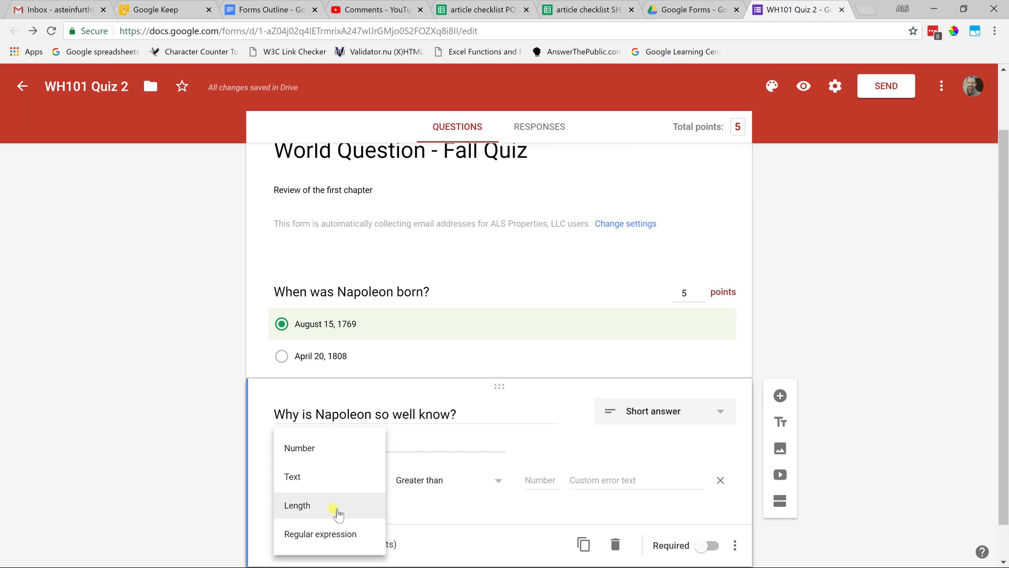
left_click(337, 513)
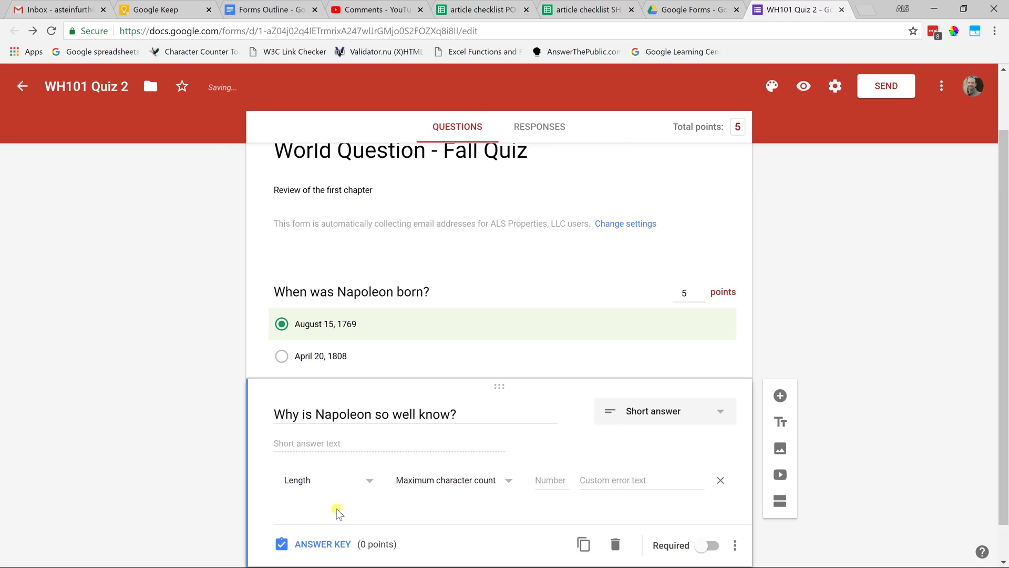
left_click(446, 480)
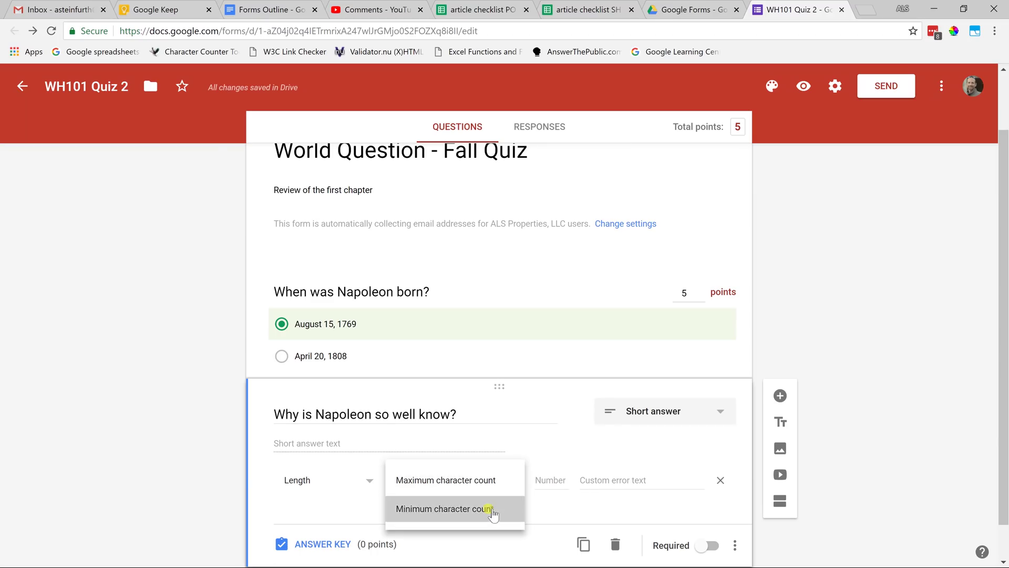
left_click(493, 512)
left_click(556, 480)
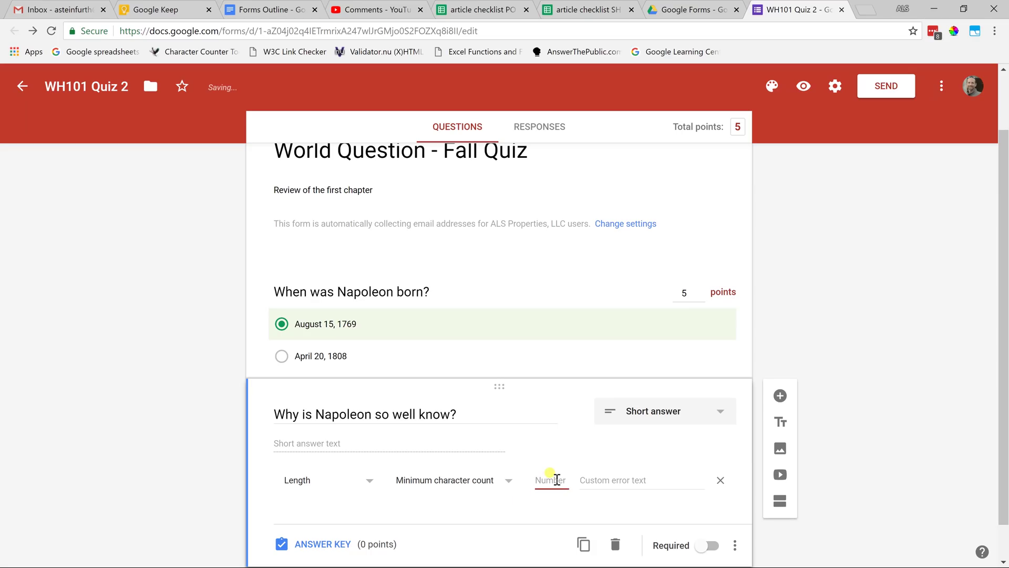
type("15")
type("Please wri")
type("te a ")
type("longer answer")
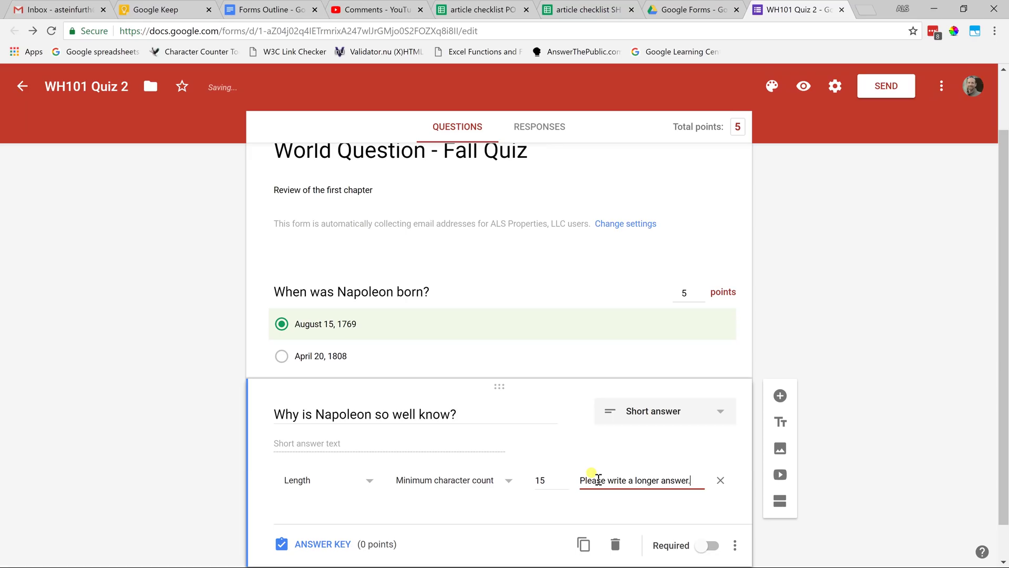
type(".")
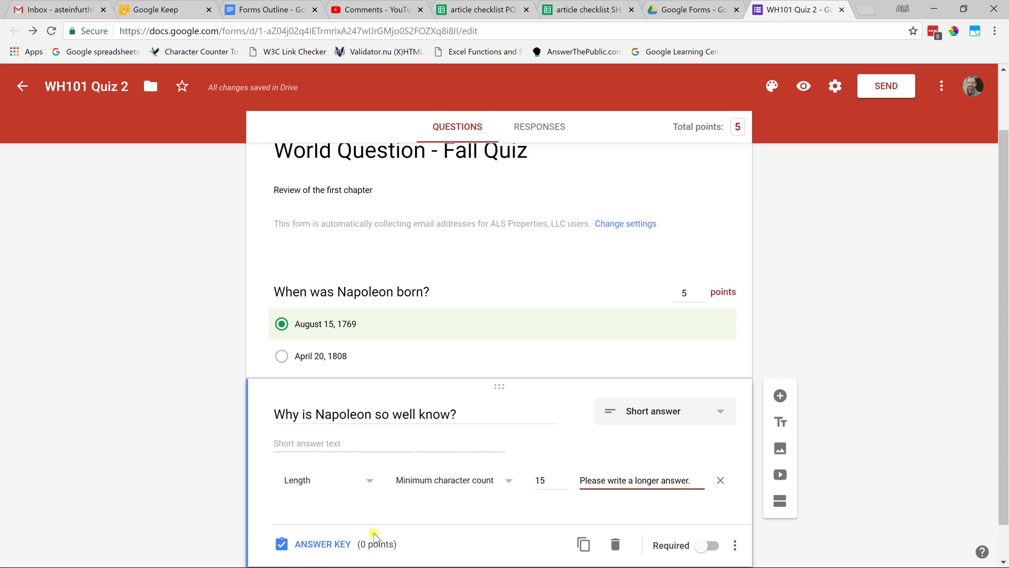
Step: Give the short-answer question 10 points in its answer key, making the quiz total 15
left_click(337, 548)
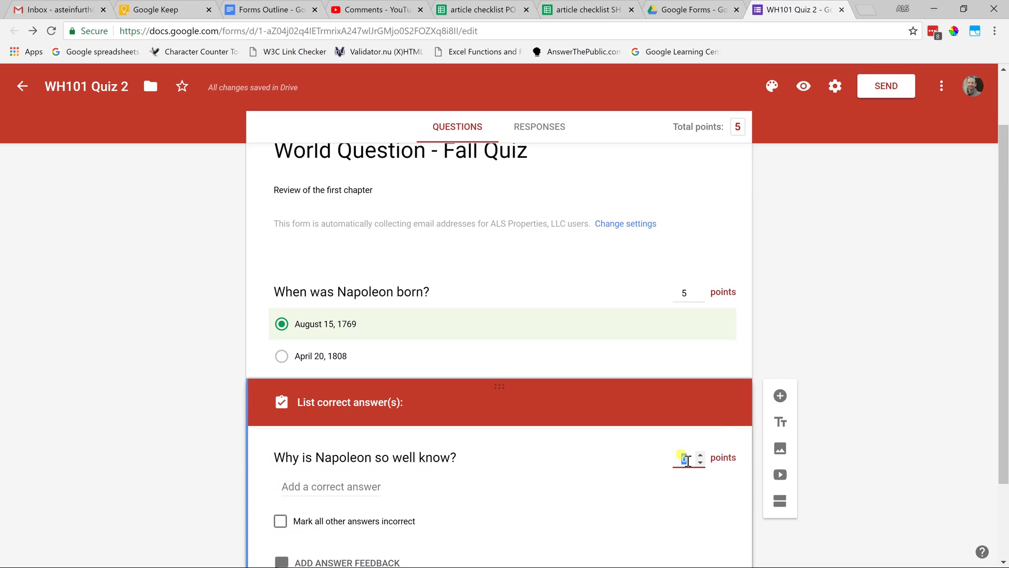
type("10")
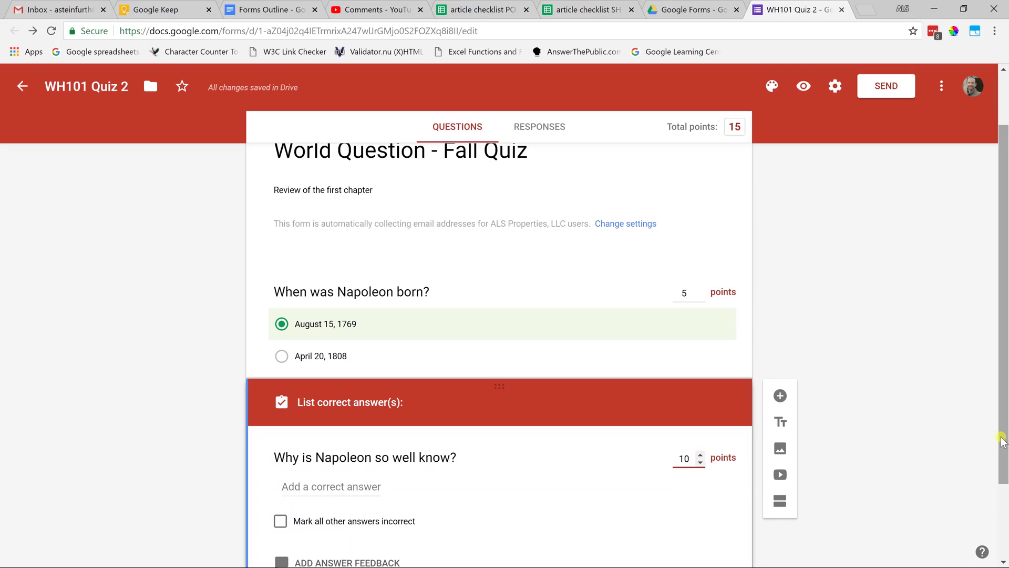
left_click_drag(1002, 440, 1005, 519)
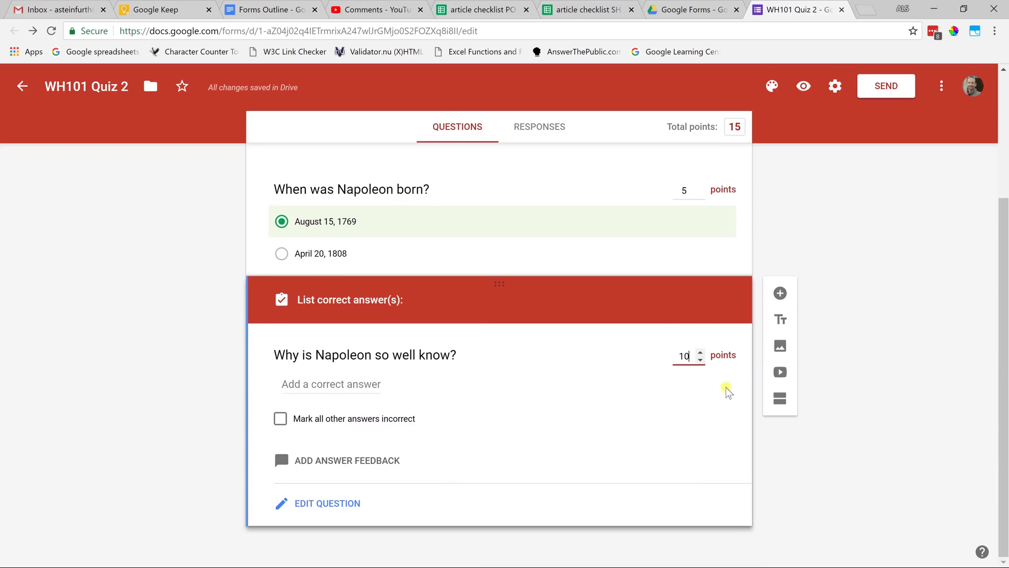
Step: Add a third question after the Napoleon questions and set its type to Dropdown
left_click(729, 358)
left_click(780, 293)
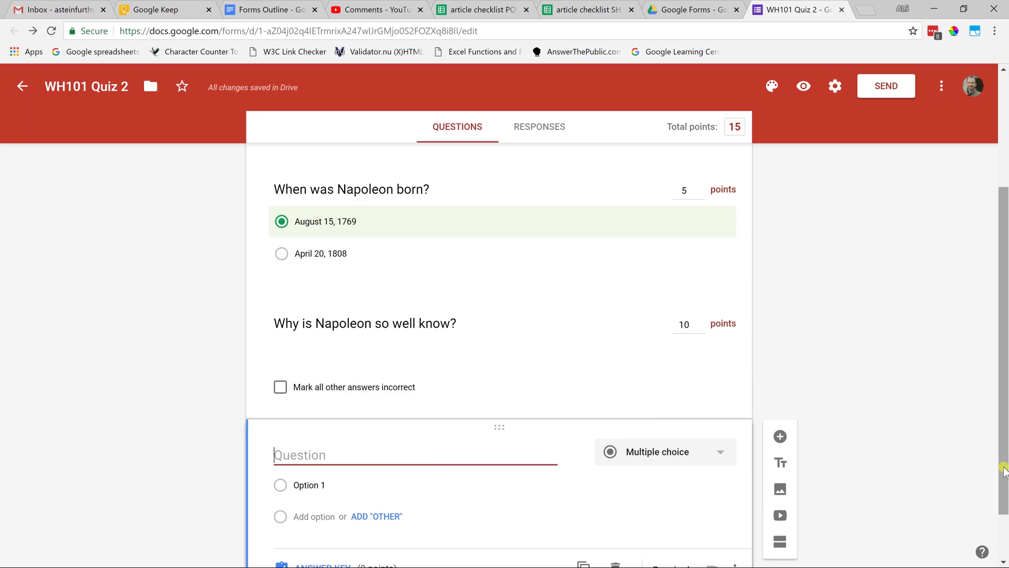
left_click_drag(1004, 470, 1004, 513)
left_click(676, 394)
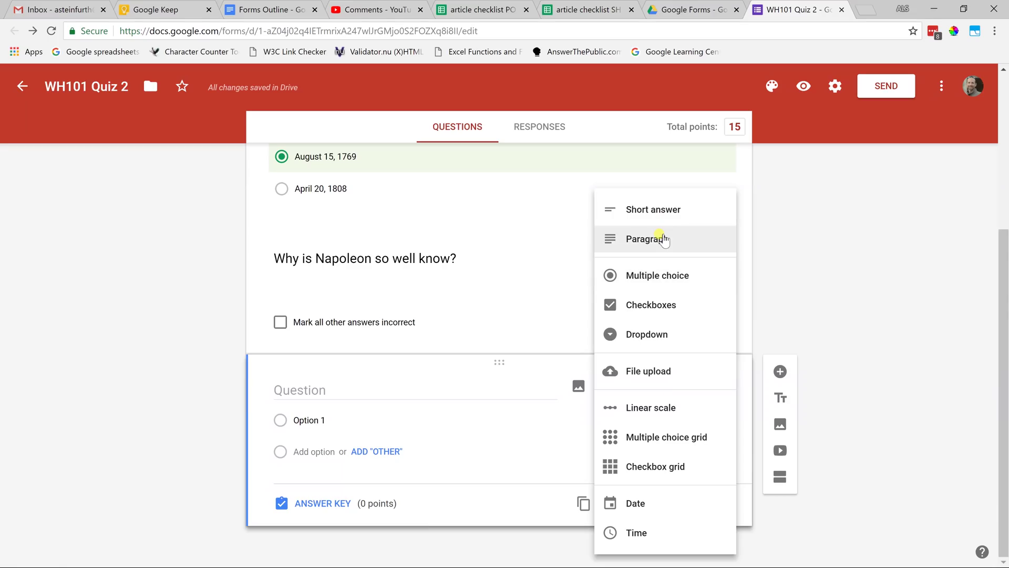
left_click(656, 306)
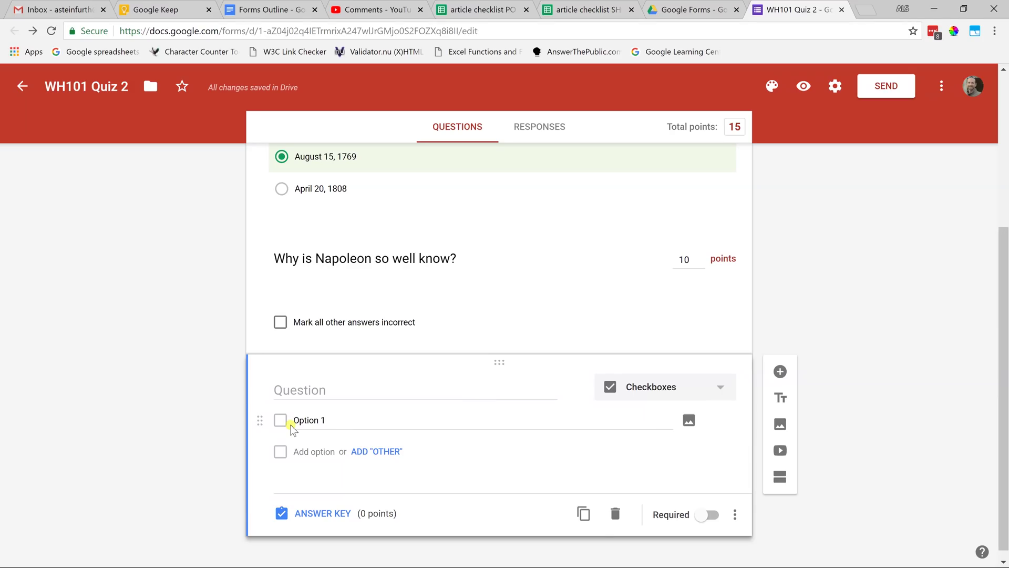
left_click(625, 388)
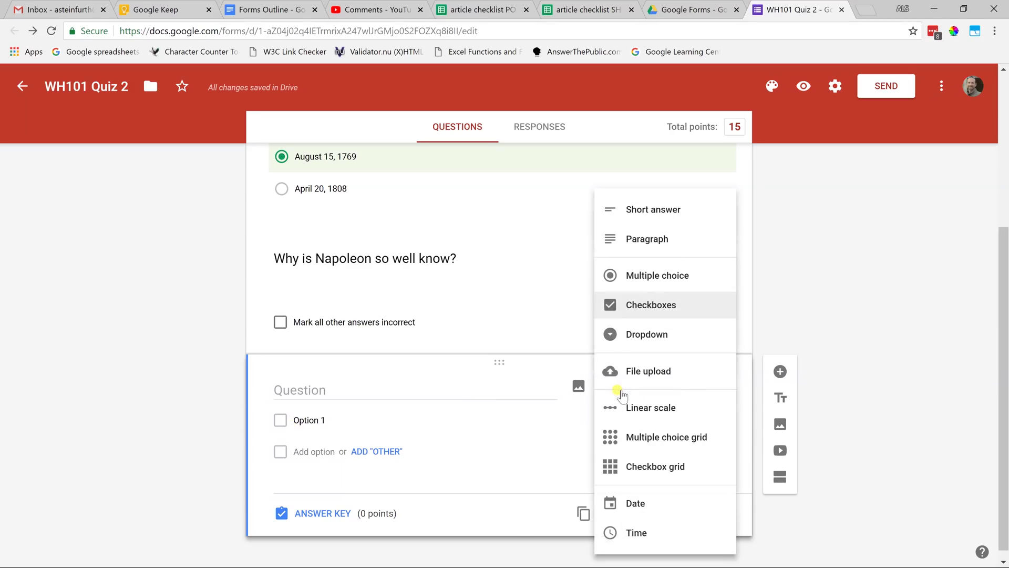
left_click(637, 346)
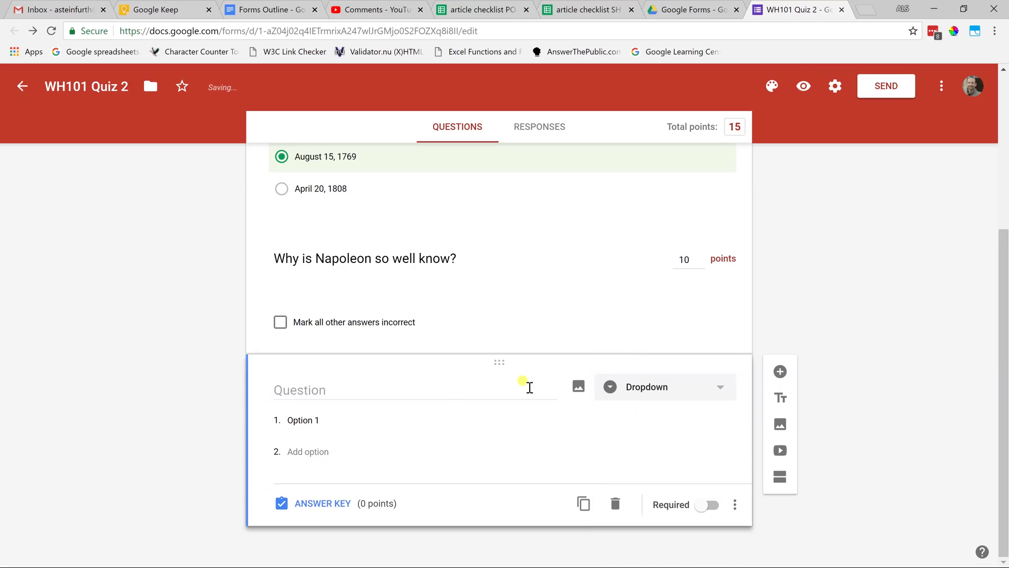
left_click(441, 395)
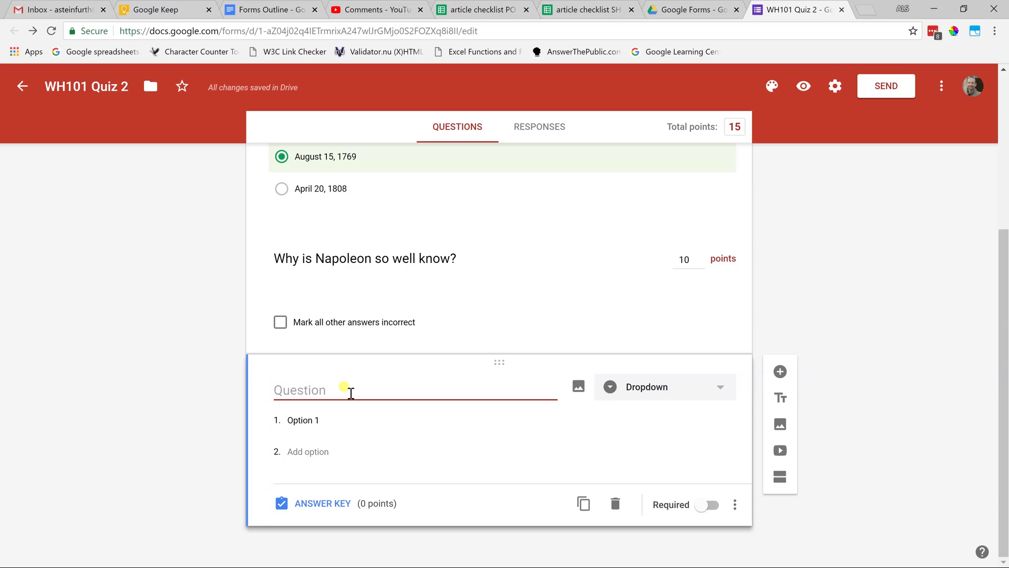
Step: Title the dropdown 'What country is he from?' with options Ireland, France and Libya
type("What country is ")
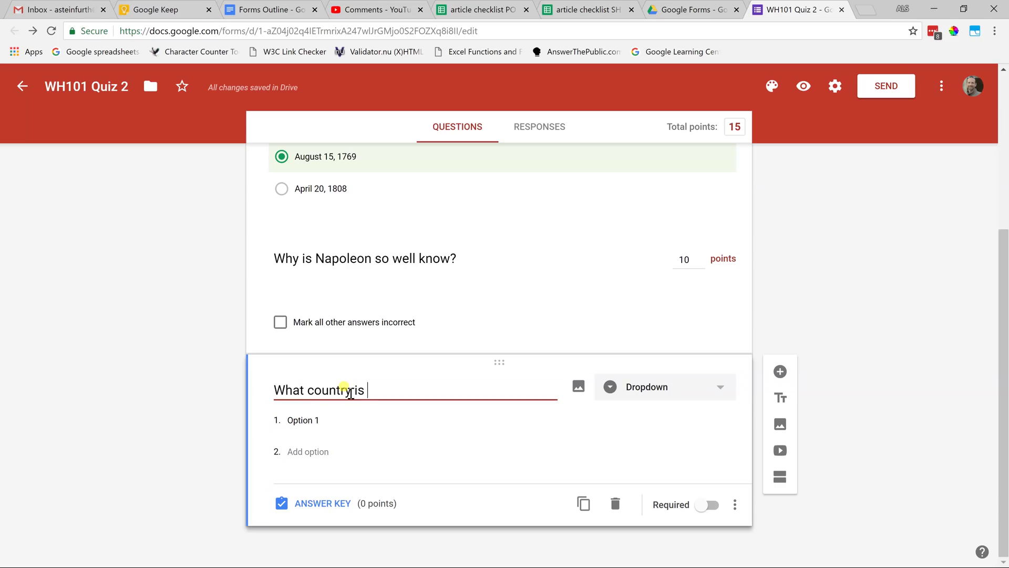
type("he fr")
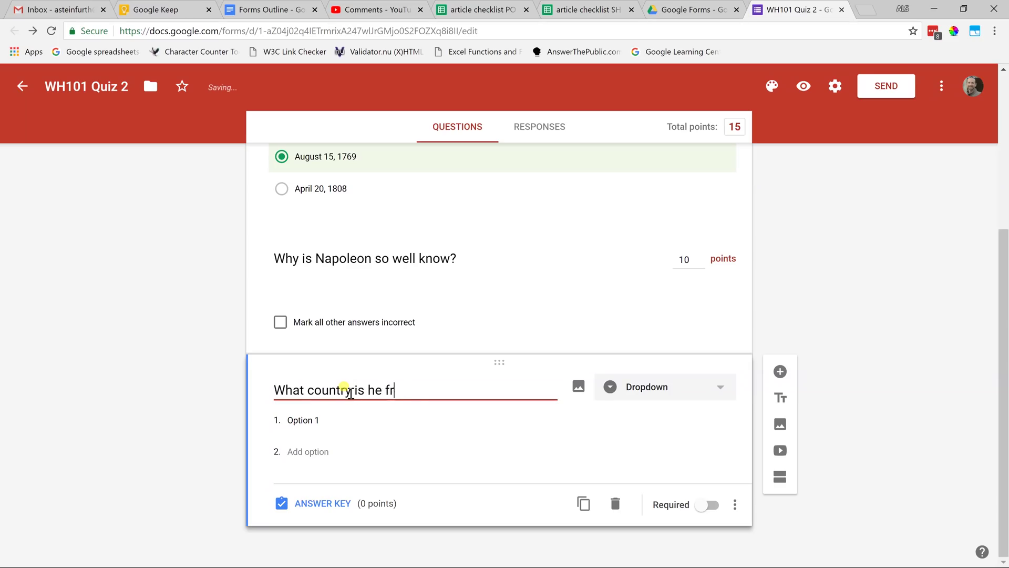
type("om?")
left_click(338, 416)
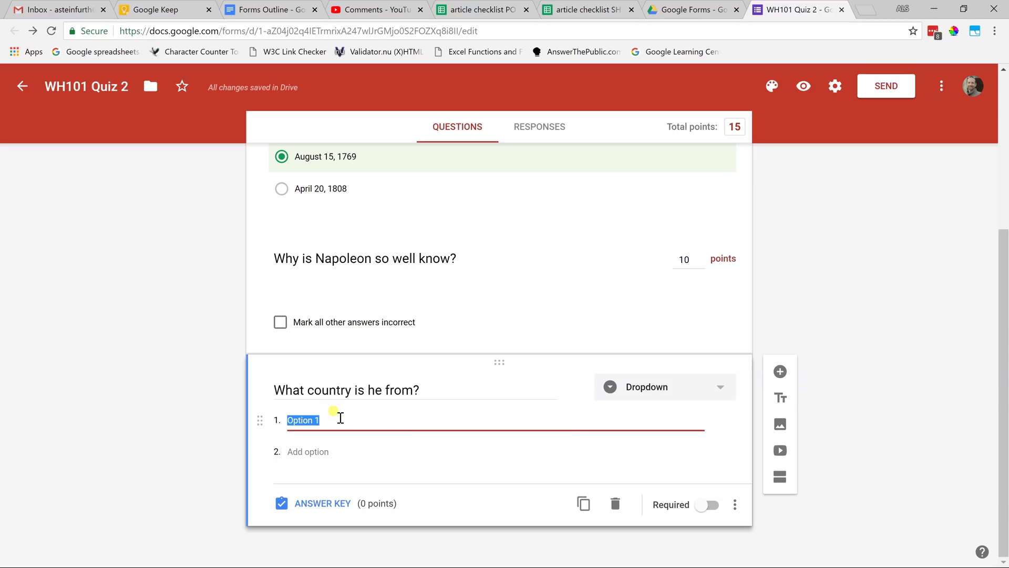
type("Ireland")
left_click(311, 452)
type("France")
left_click(315, 482)
type("Libya")
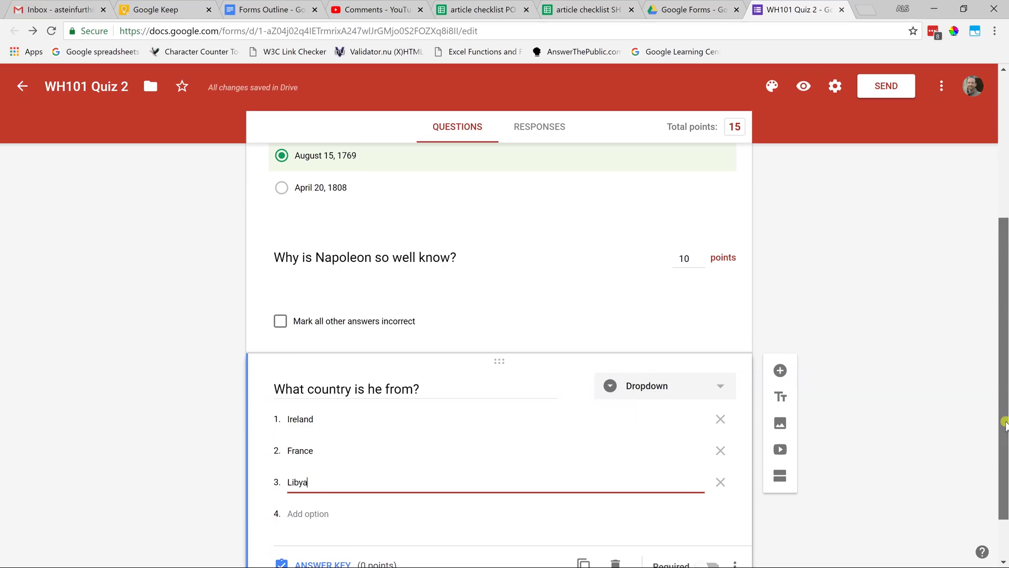
Step: In the answer key, make the question worth 5 points with France as correct
scroll(503, 483, "down", 1)
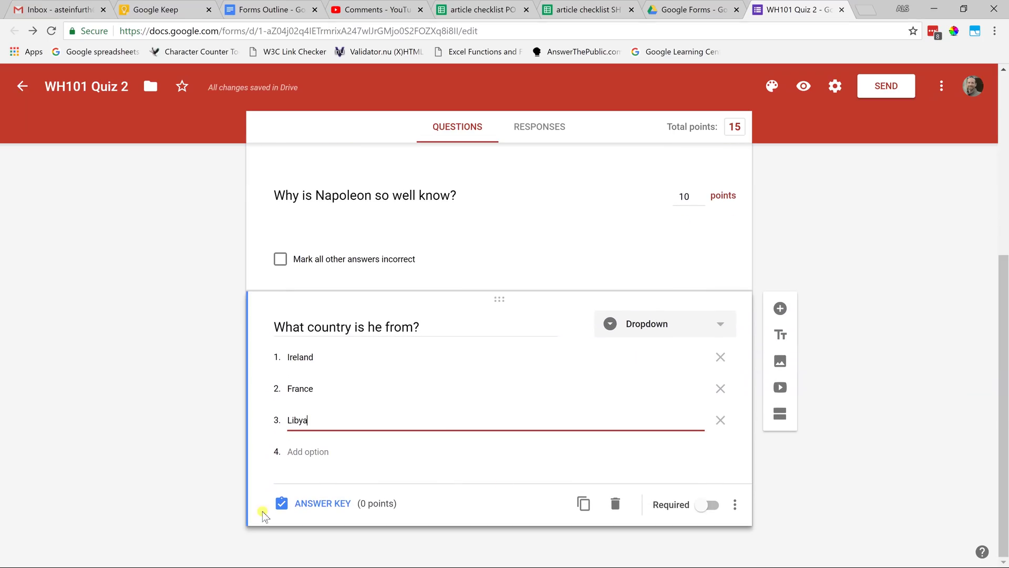
left_click(313, 503)
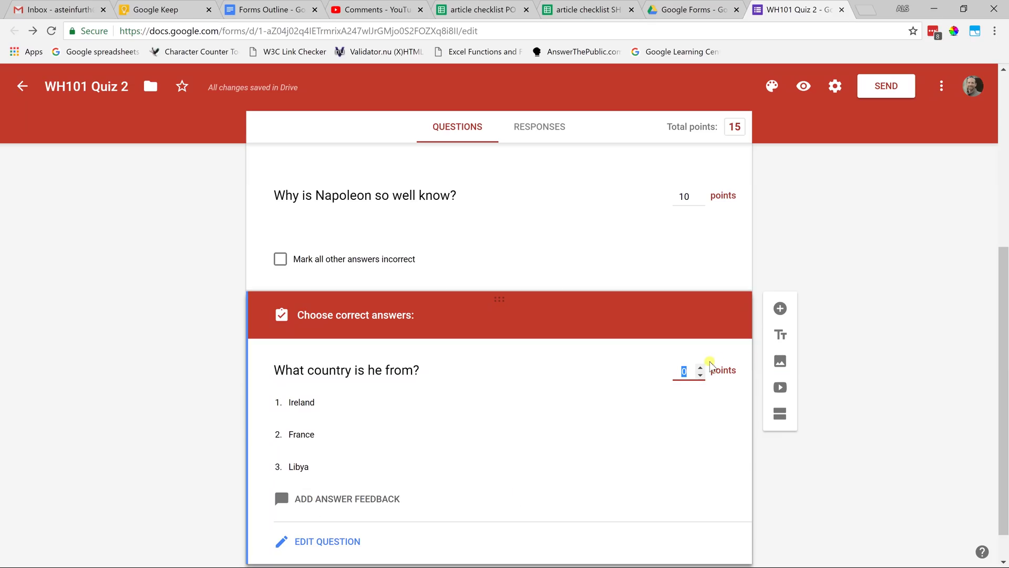
type("5")
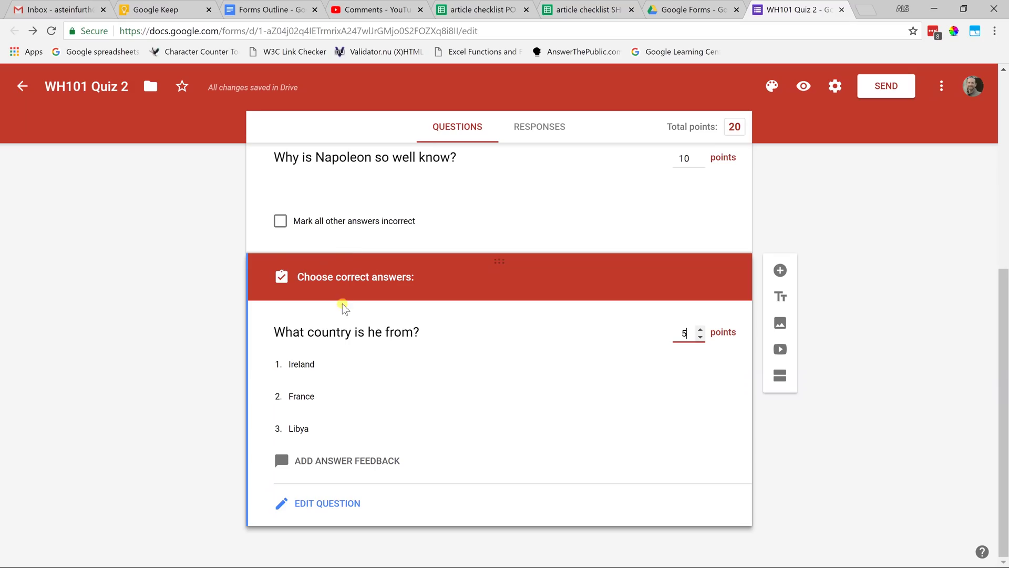
left_click(304, 401)
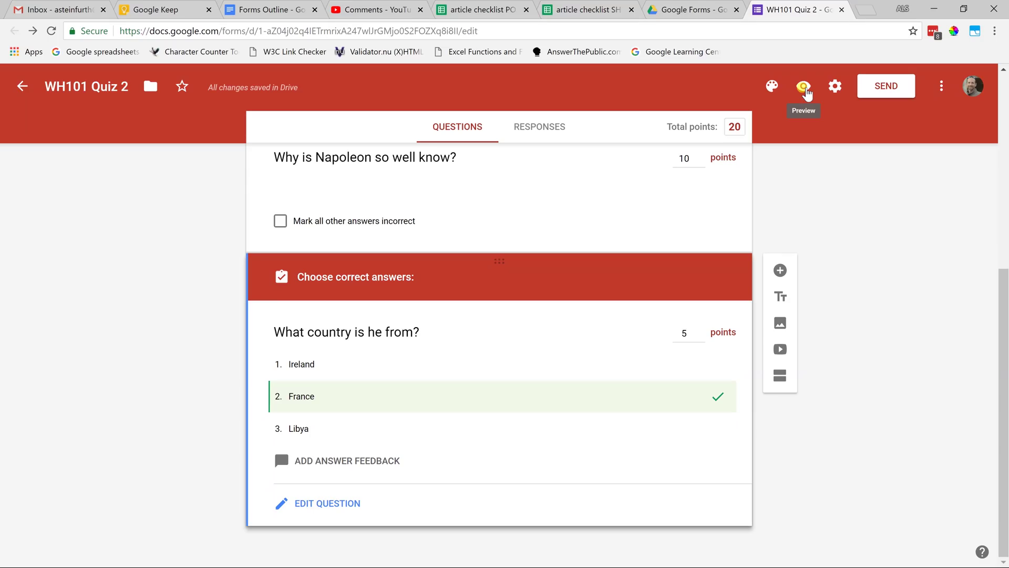
Step: Preview the quiz as a respondent and pick April 20, 1808 as the birth date
left_click(804, 87)
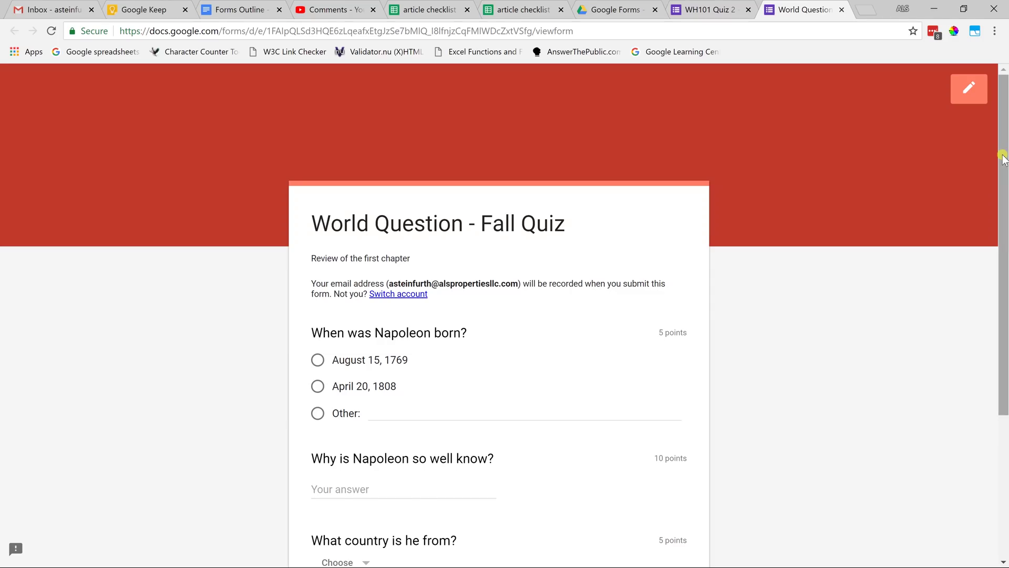
scroll(1002, 157, "down", 3)
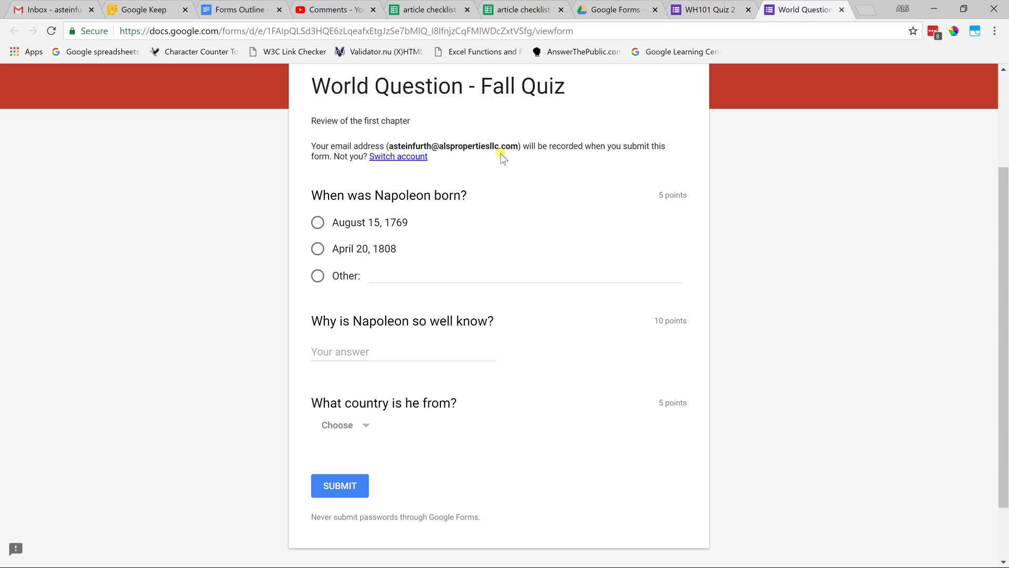
left_click(317, 249)
left_click(318, 223)
left_click(317, 251)
Step: Answer why Napoleon is well known with 'He was good at reading his people'
left_click(366, 351)
type("He was ")
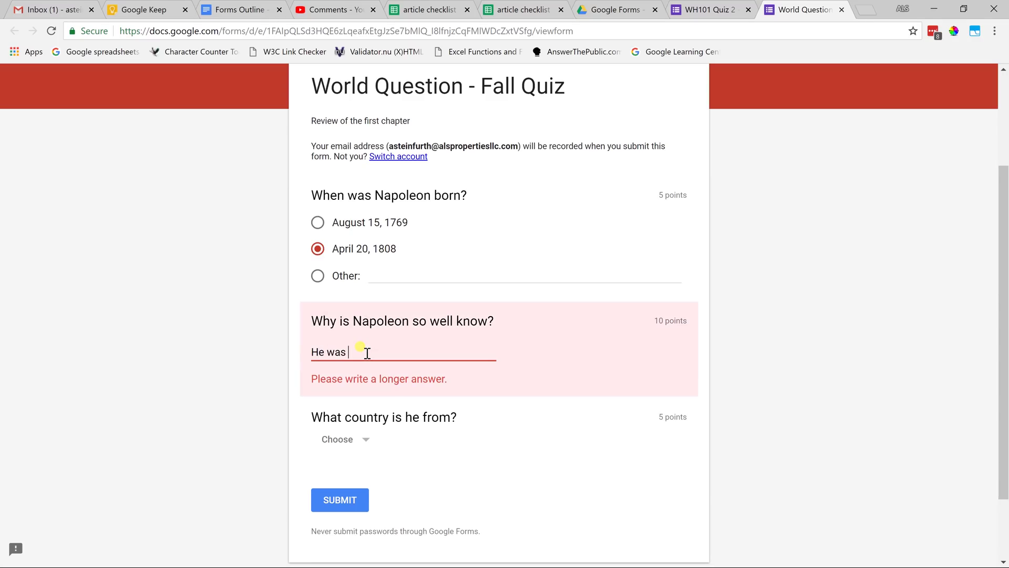
type("good")
type("at")
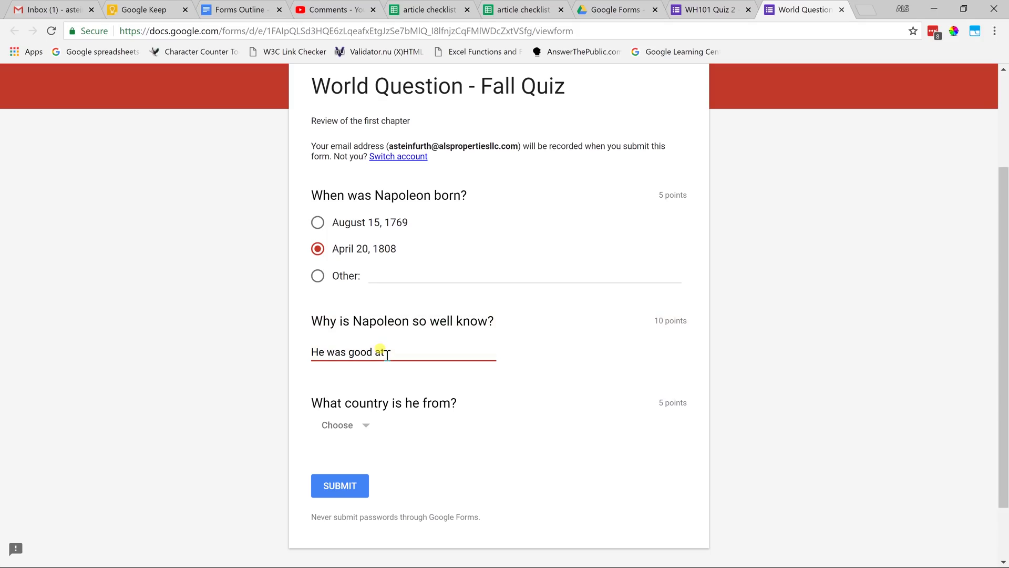
type(" reading his people.")
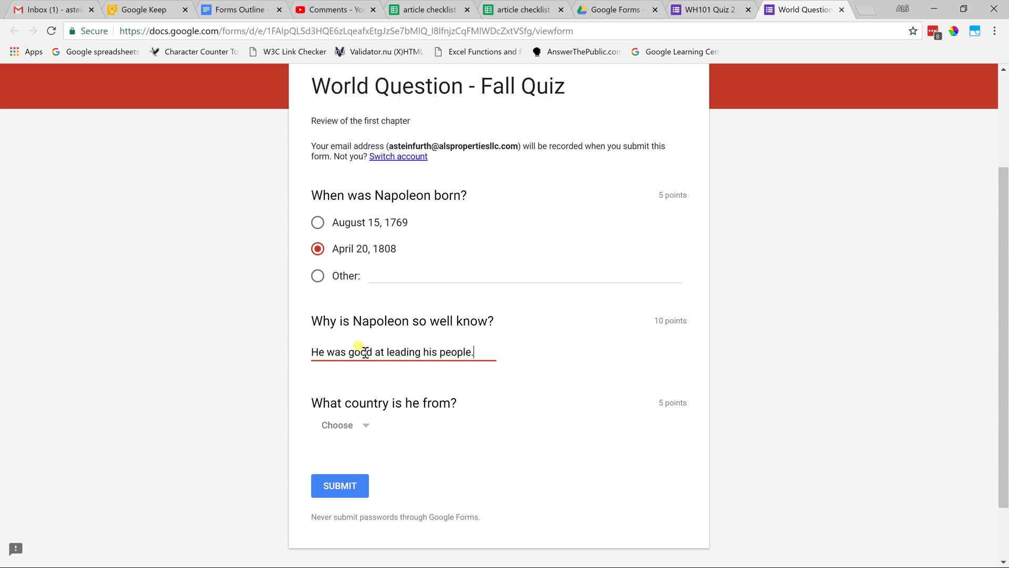
Step: Choose France, submit the test response, view its 5/20 score and return to the editor
left_click(366, 426)
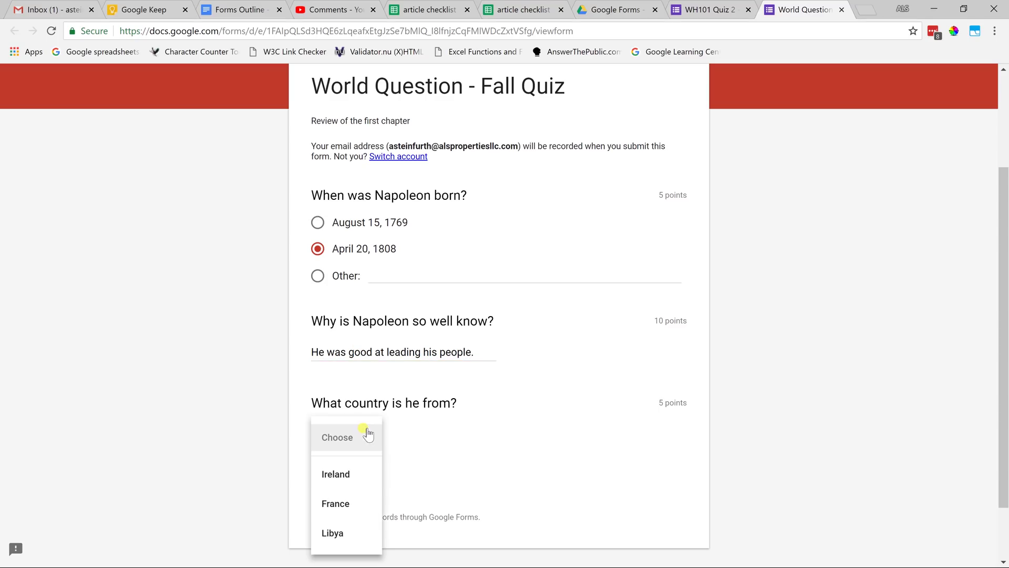
left_click(350, 505)
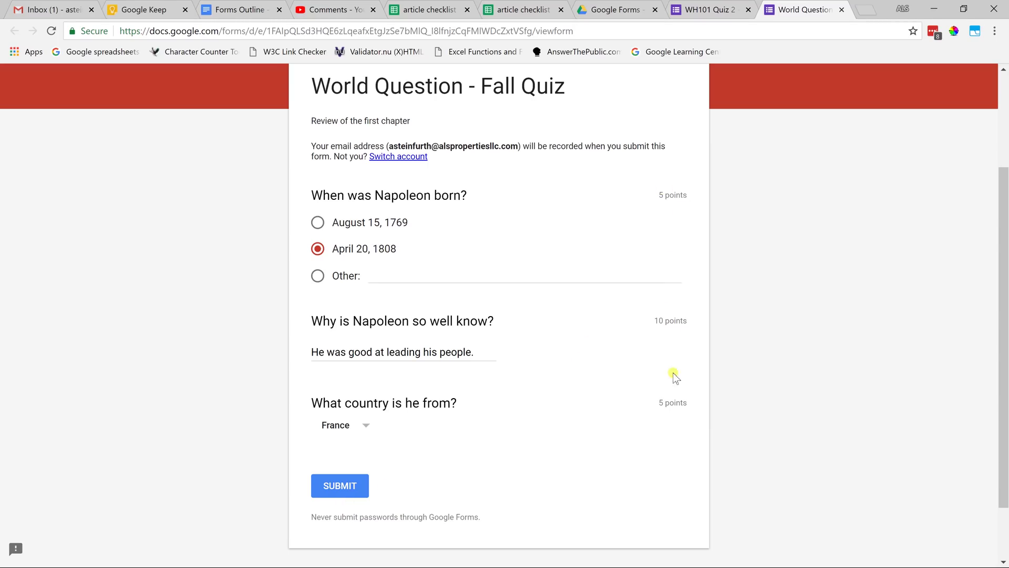
left_click(351, 486)
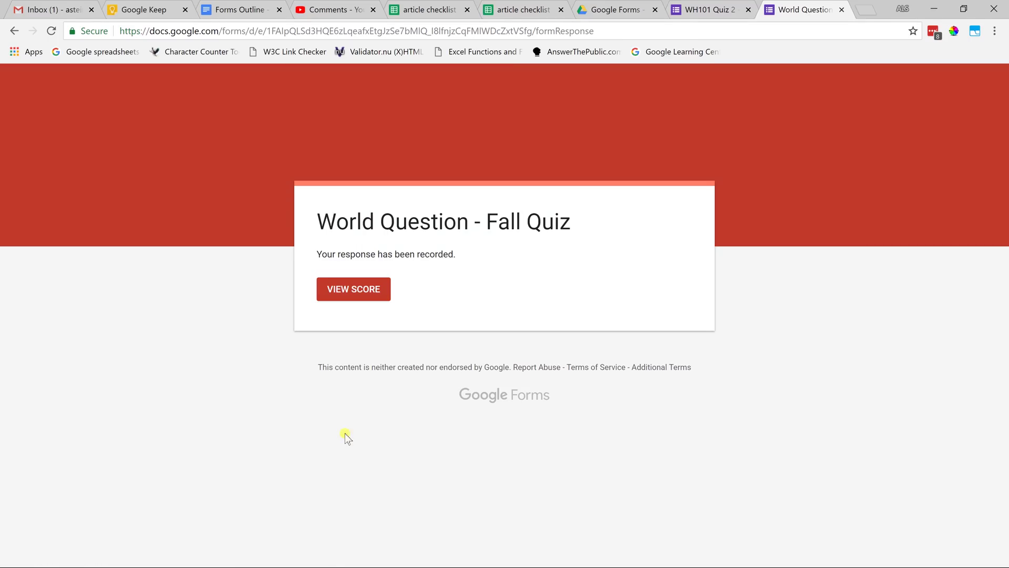
left_click(352, 289)
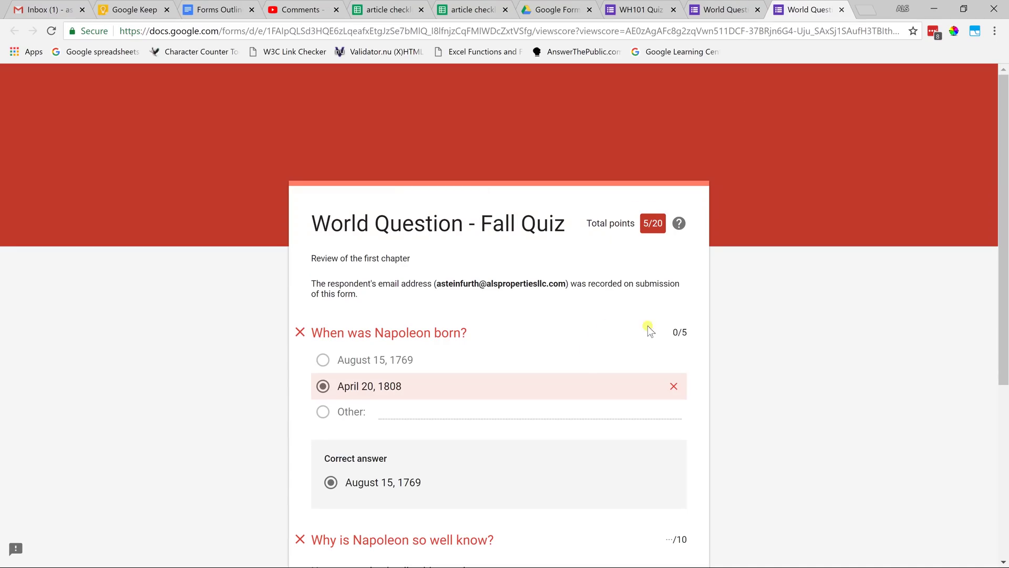
left_click(657, 14)
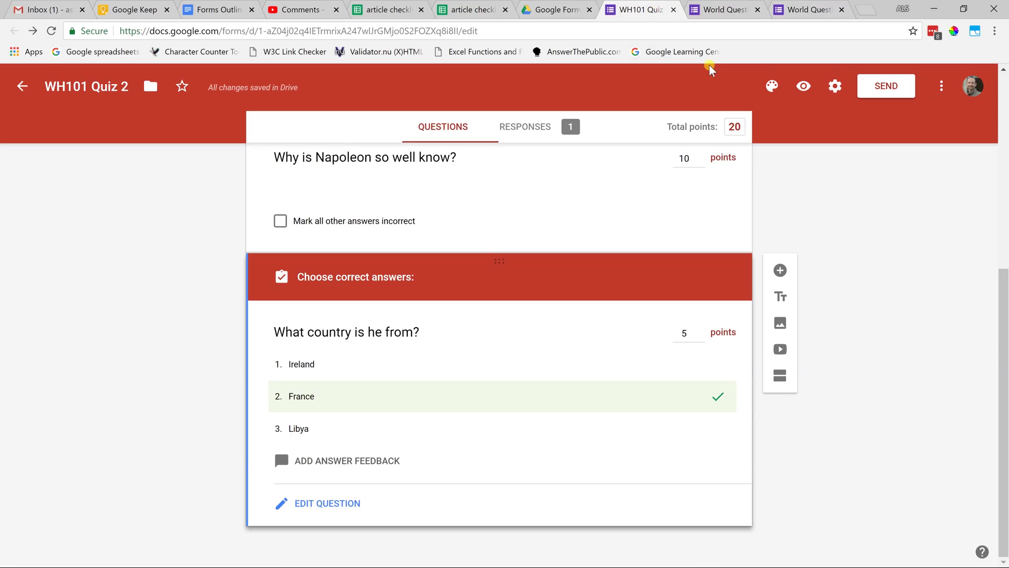
Step: Release grades after manual review, hide correct answers, and allow more than one response per person
left_click(835, 88)
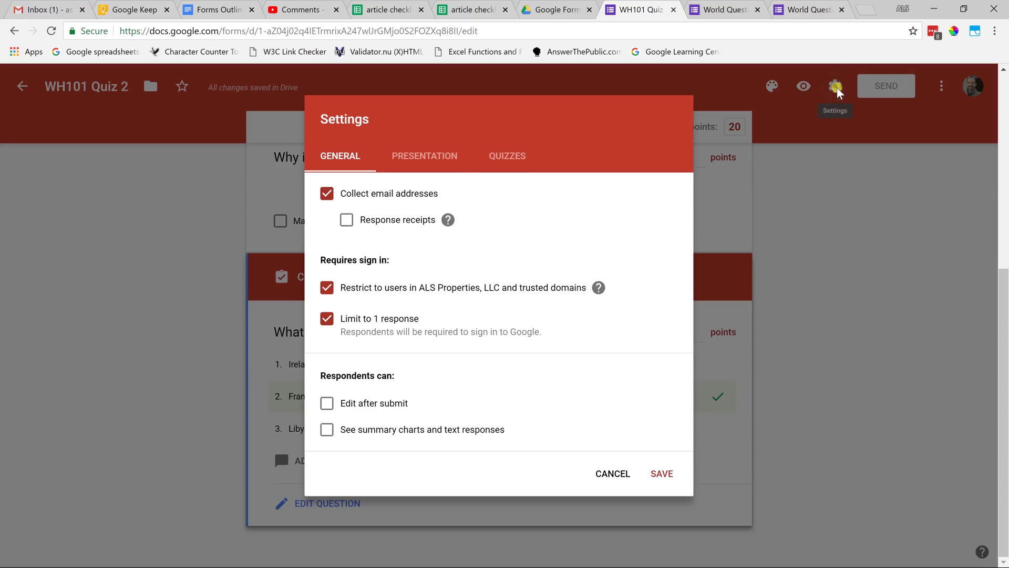
left_click(506, 160)
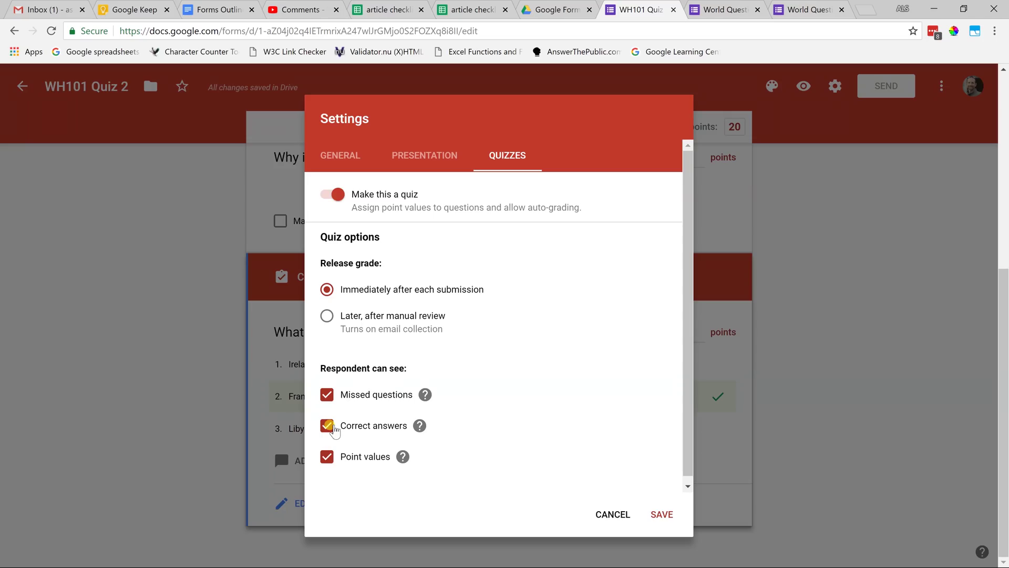
left_click(327, 316)
left_click(327, 426)
left_click(658, 523)
left_click(803, 86)
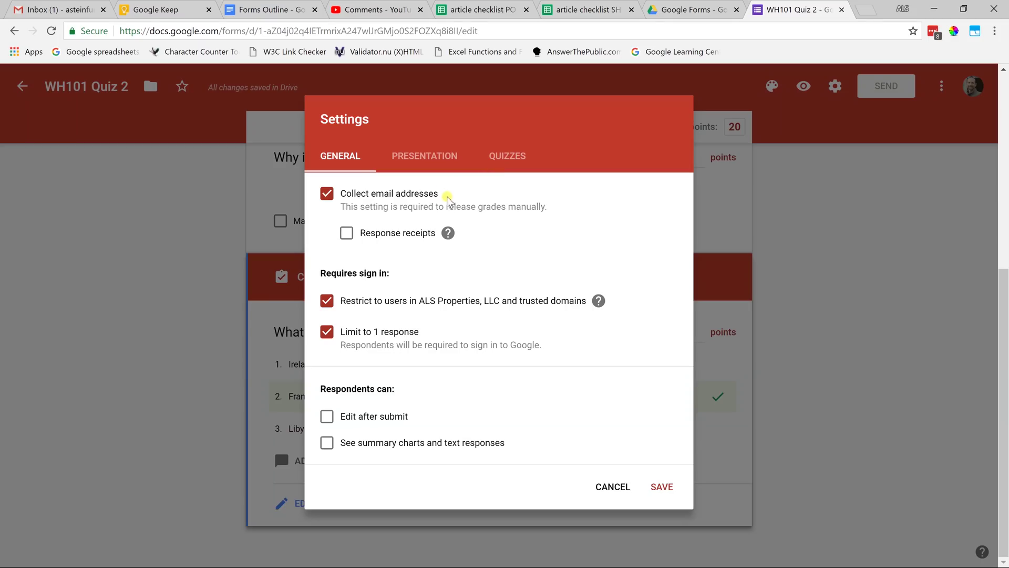
left_click(327, 333)
Step: Save the settings, preview the form and answer 'He was good at his job.'
left_click(662, 486)
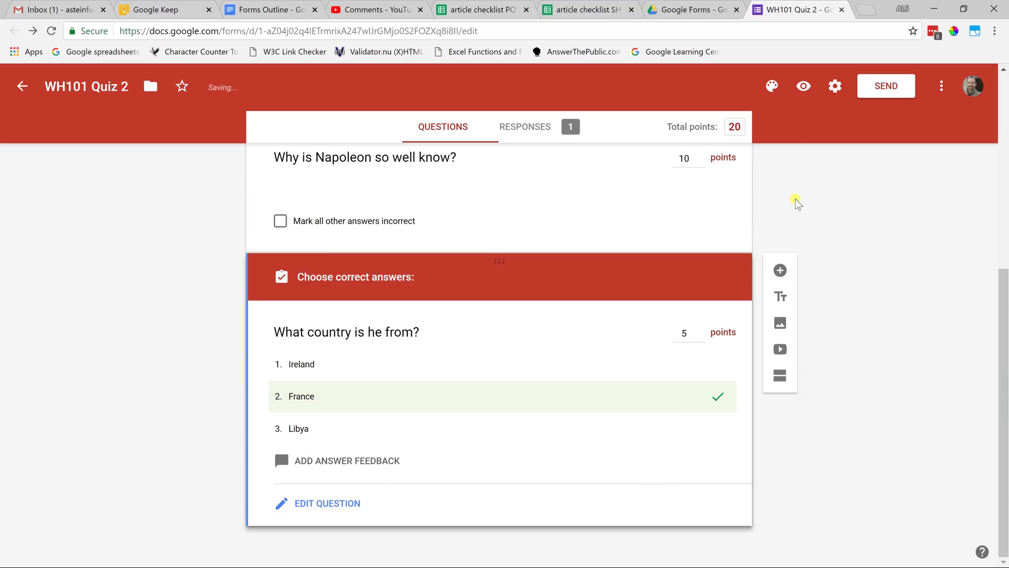
left_click(803, 87)
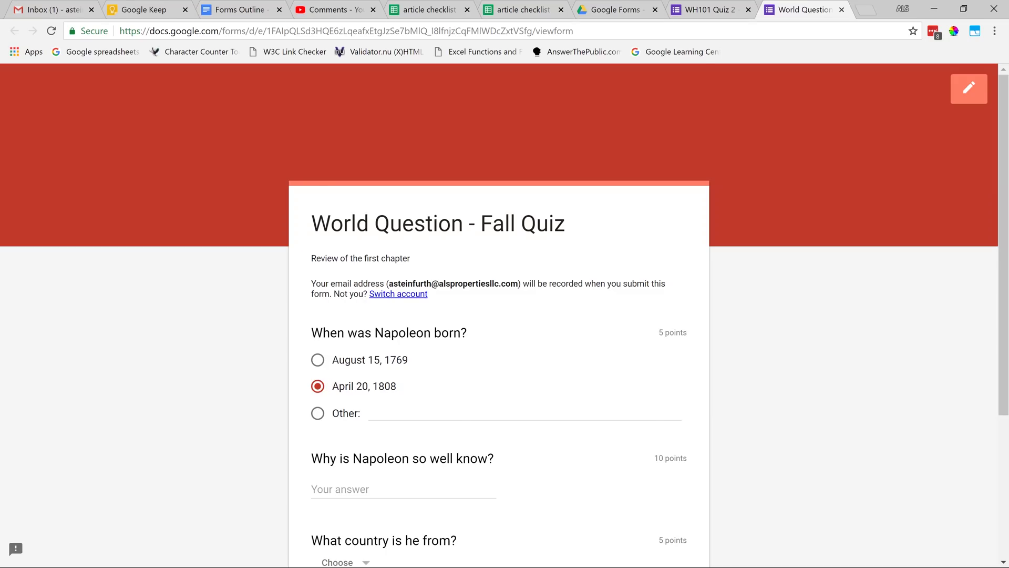
scroll(326, 386, "down", 3)
left_click(355, 362)
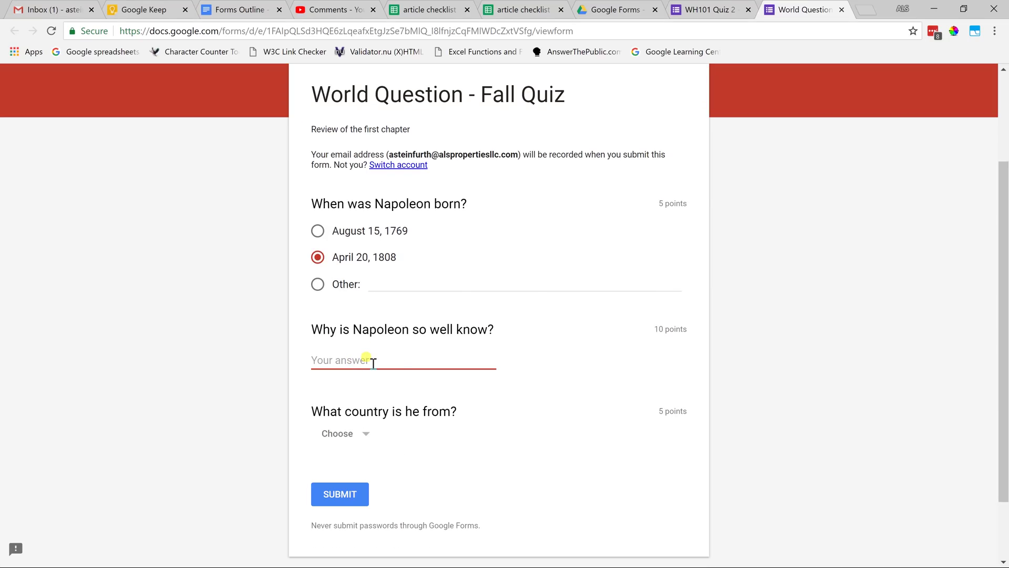
type("He ")
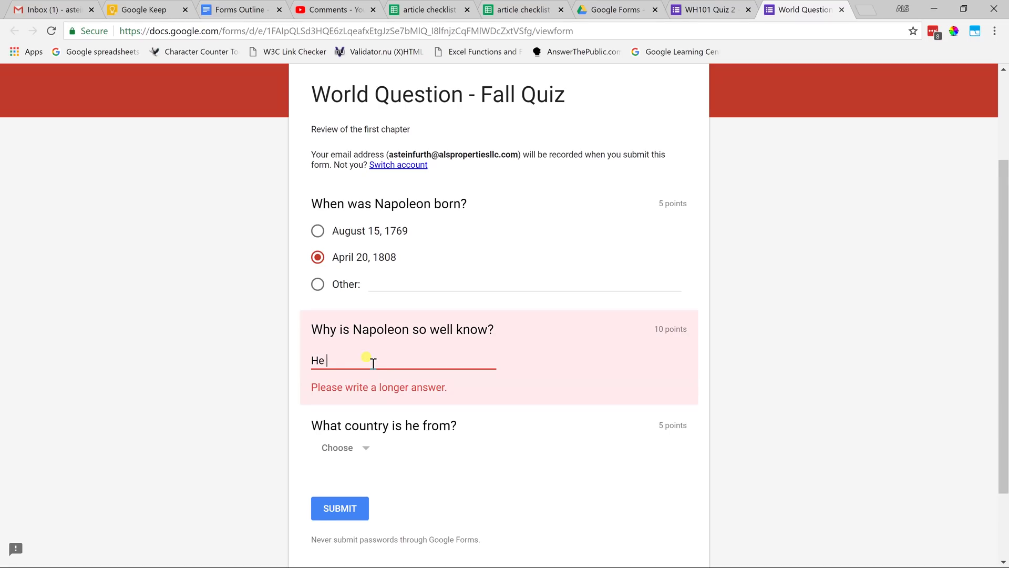
type("was good")
type("at his job.")
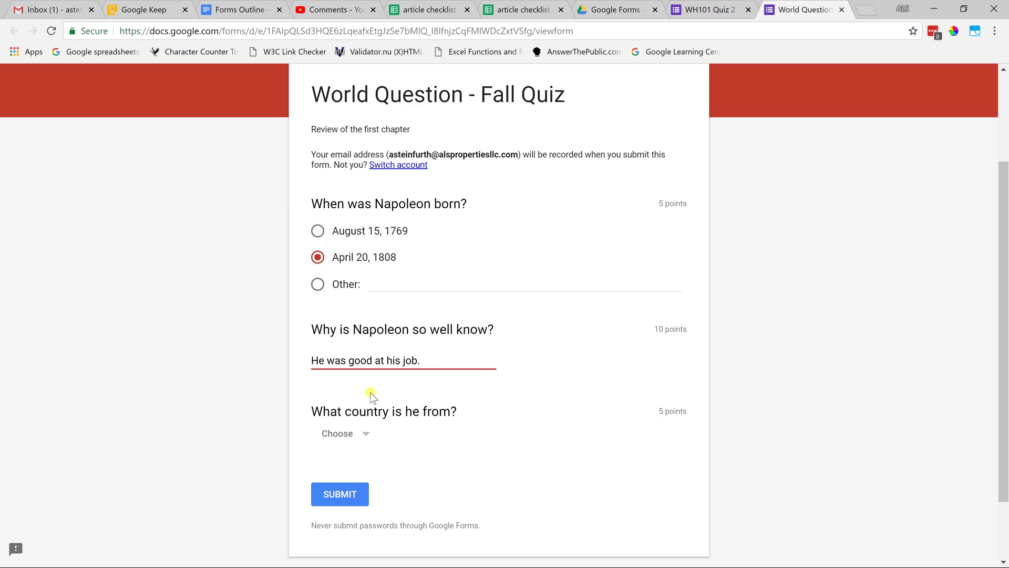
Step: Choose Ireland as the country, submit the second response and return to the editor
left_click(352, 439)
left_click(330, 478)
left_click(336, 497)
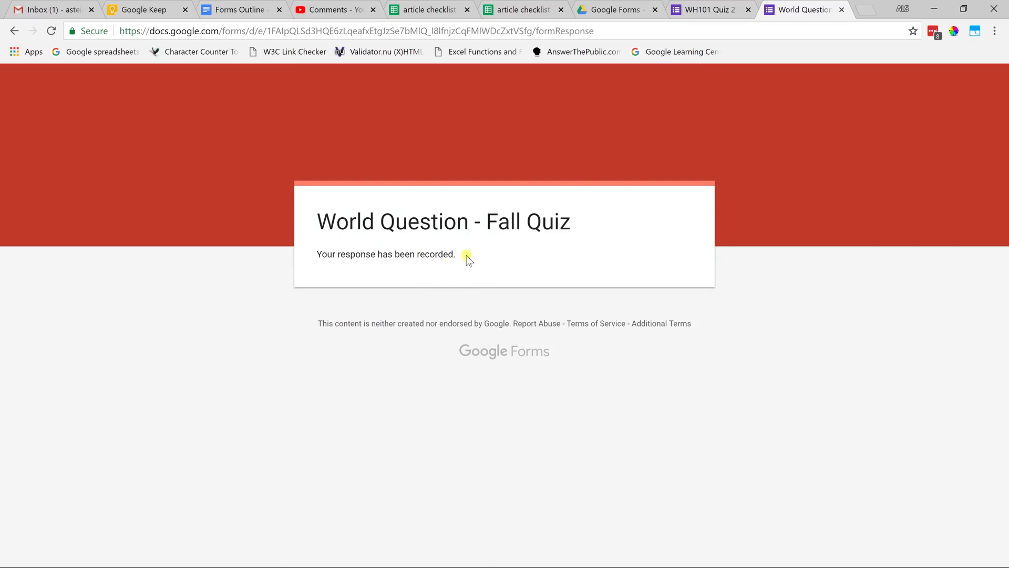
left_click(702, 15)
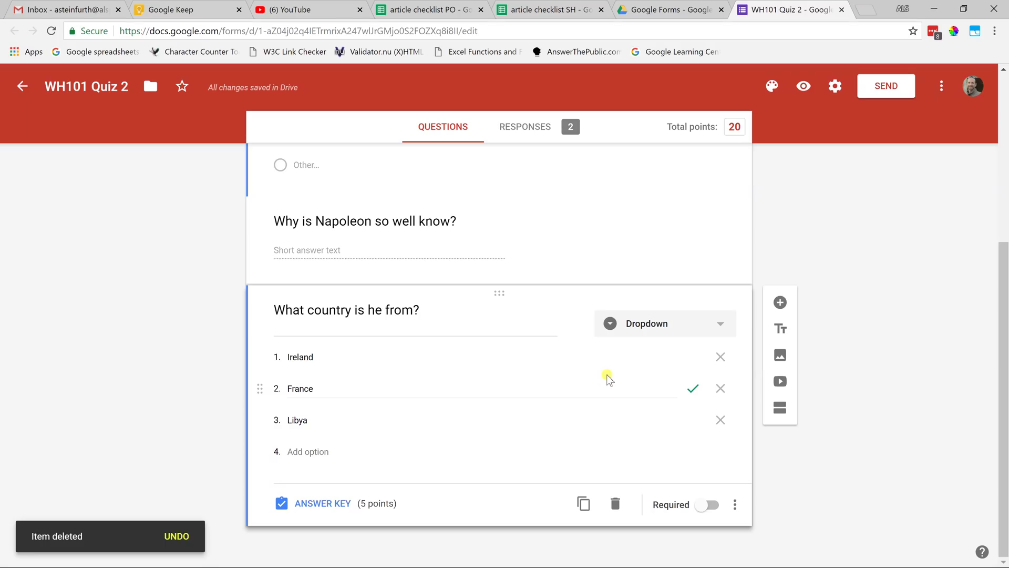
Step: Add a question below 'What country is he from?' and make it a Multiple choice grid
left_click(780, 302)
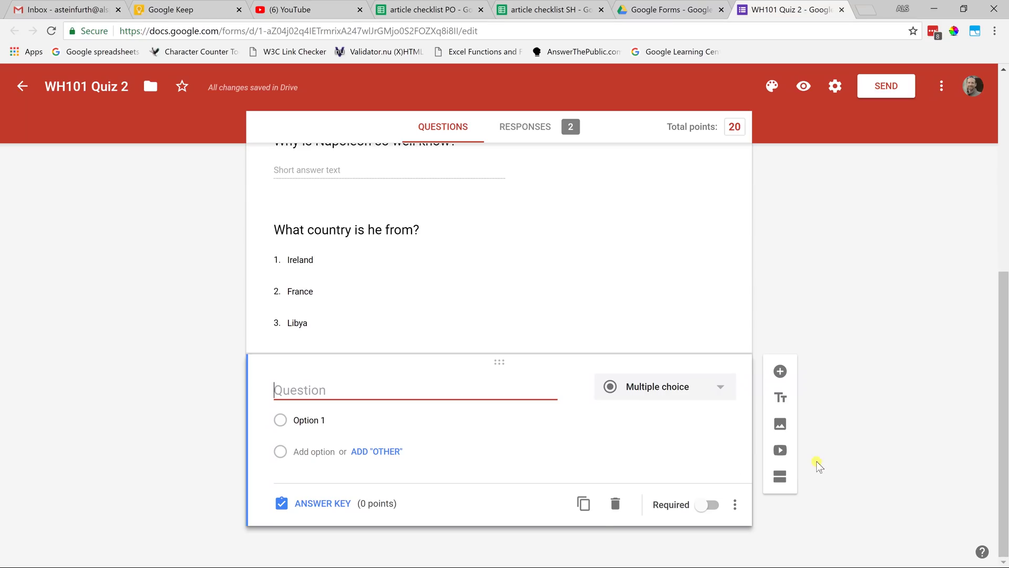
left_click(652, 392)
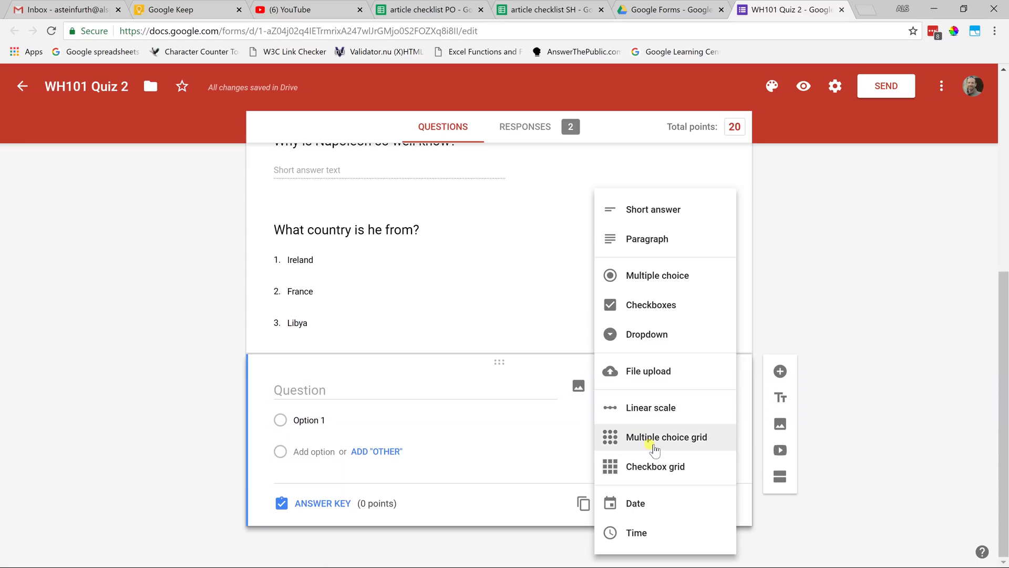
left_click(653, 445)
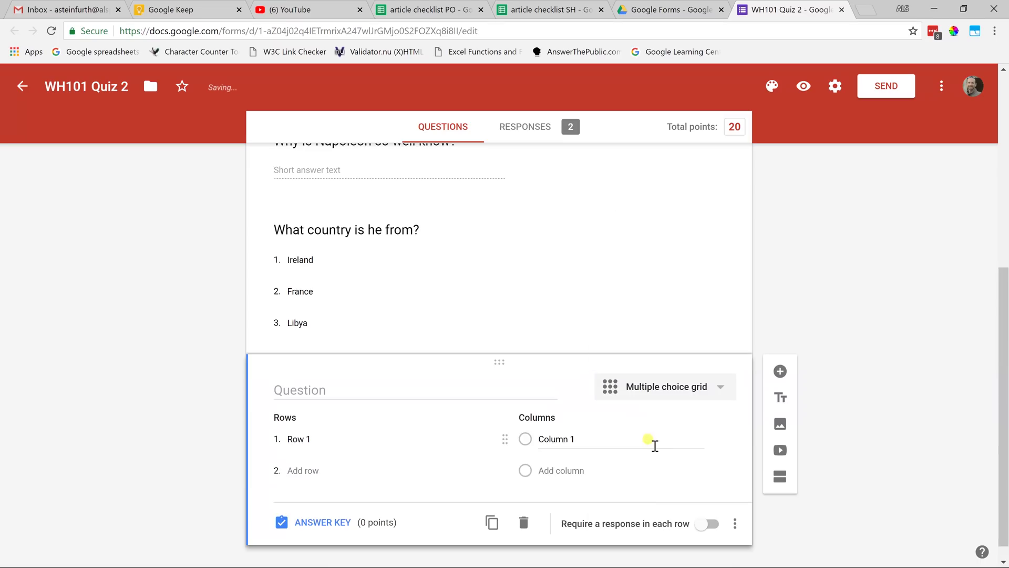
Step: Title the grid 'What regions were these wars fought in?' with rows WW2, Vietnam War, Korean War
left_click(419, 398)
type("What regions ")
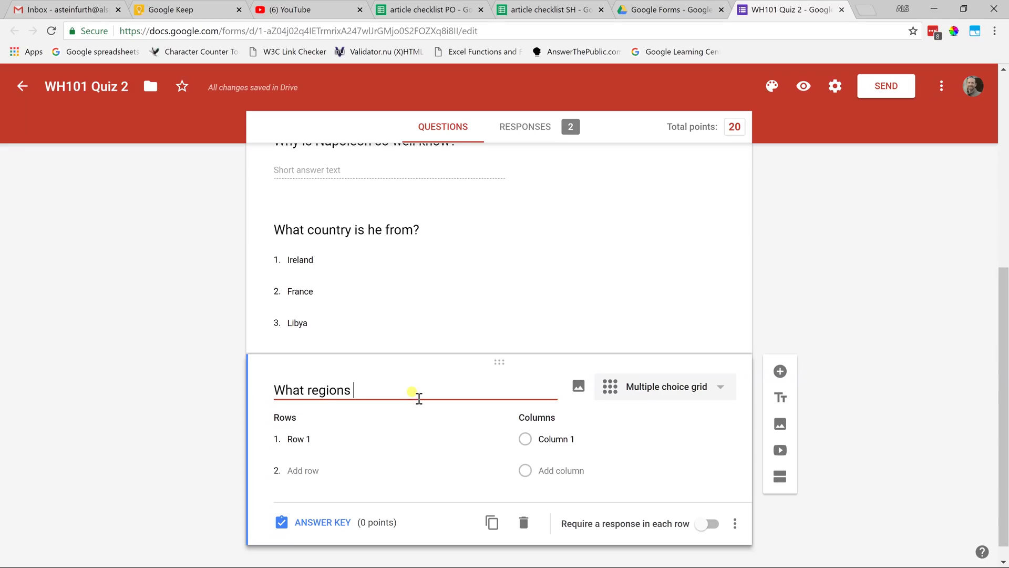
type("were these wars fought in?")
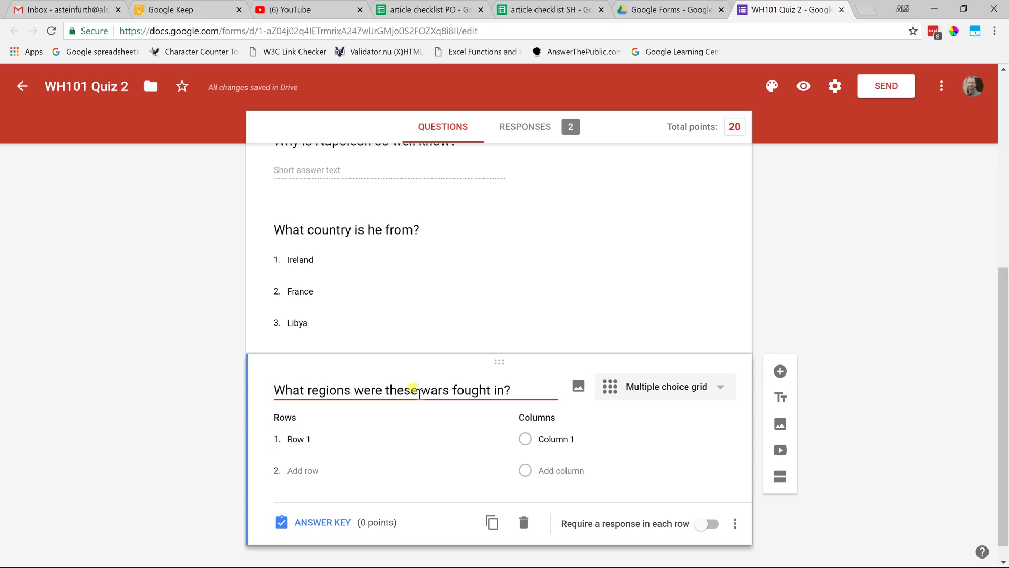
left_click(328, 440)
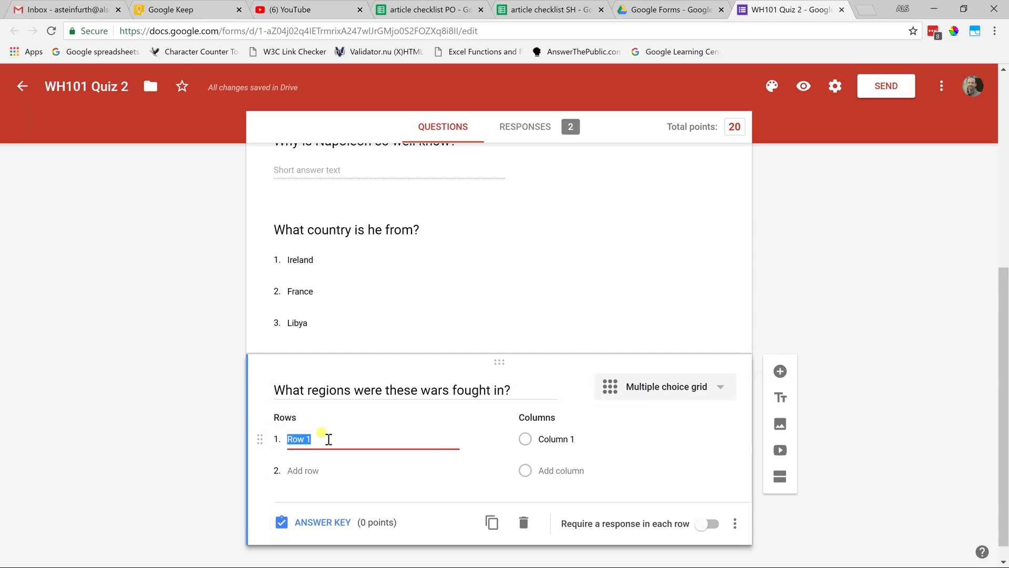
type("WW2")
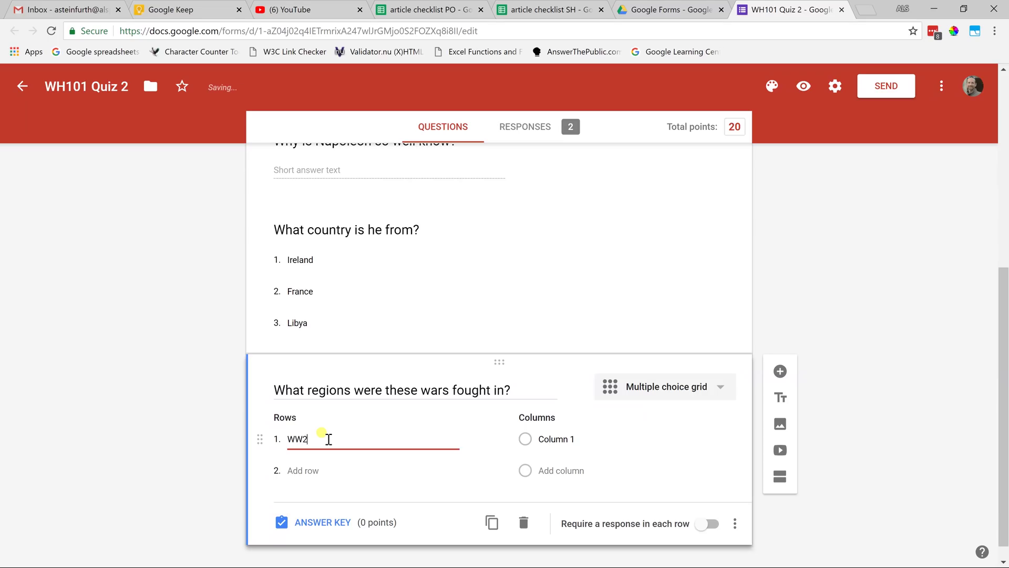
key("Tab")
type("Vietnam War")
key("Tab")
key("Tab")
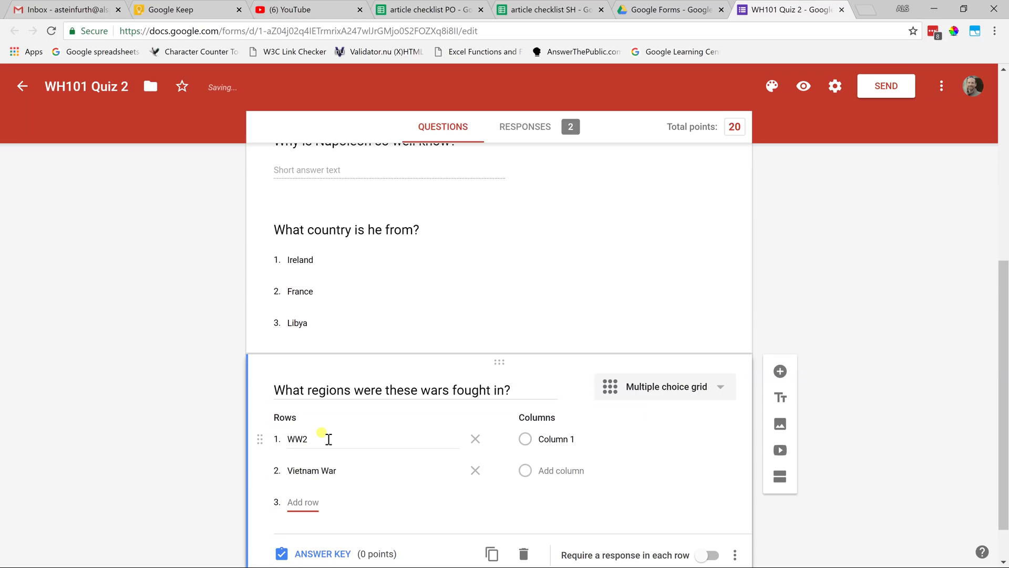
type("Korean War")
Step: Add region columns Vietnam, Korean Penn, and 'Europe, N. Africa, and Pacific Ocean'
left_click(578, 441)
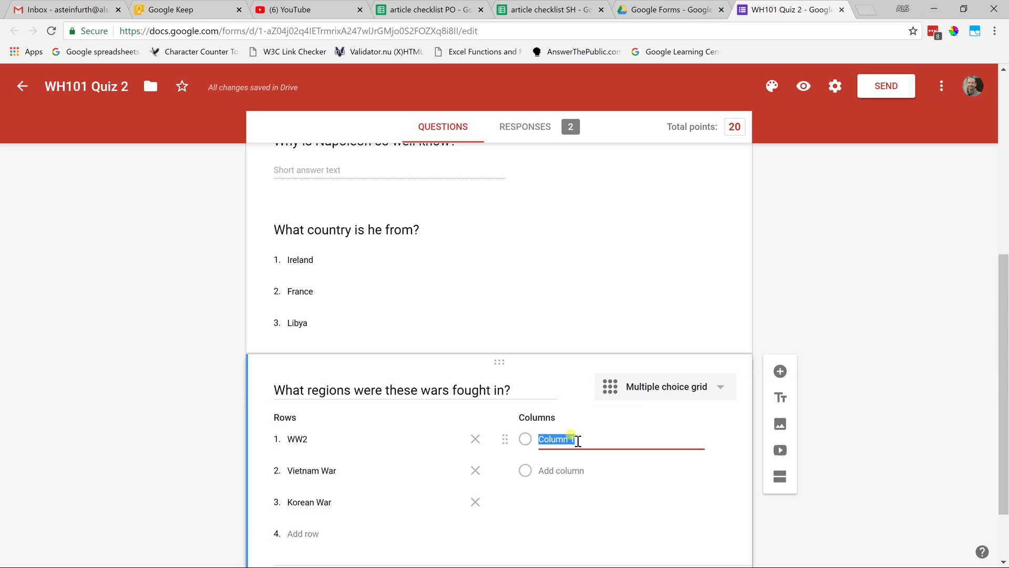
type("Vietname")
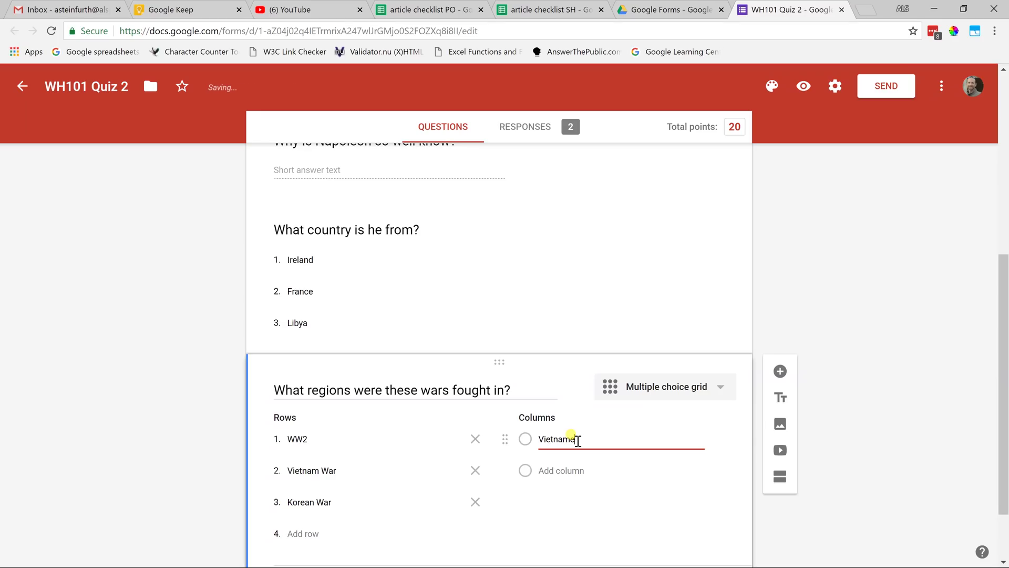
key("BackSpace")
left_click(551, 473)
type("Korean Penn")
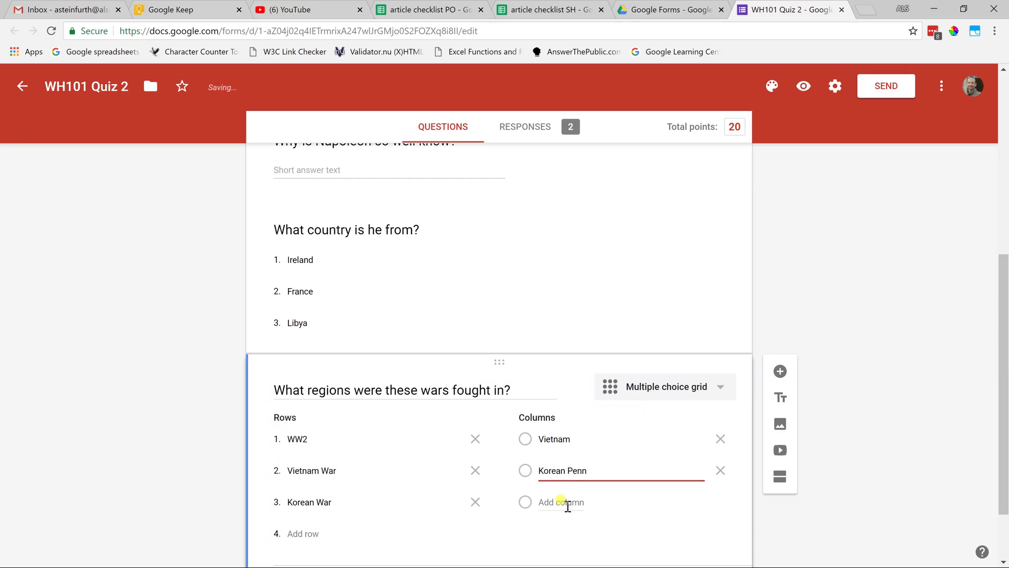
left_click(567, 499)
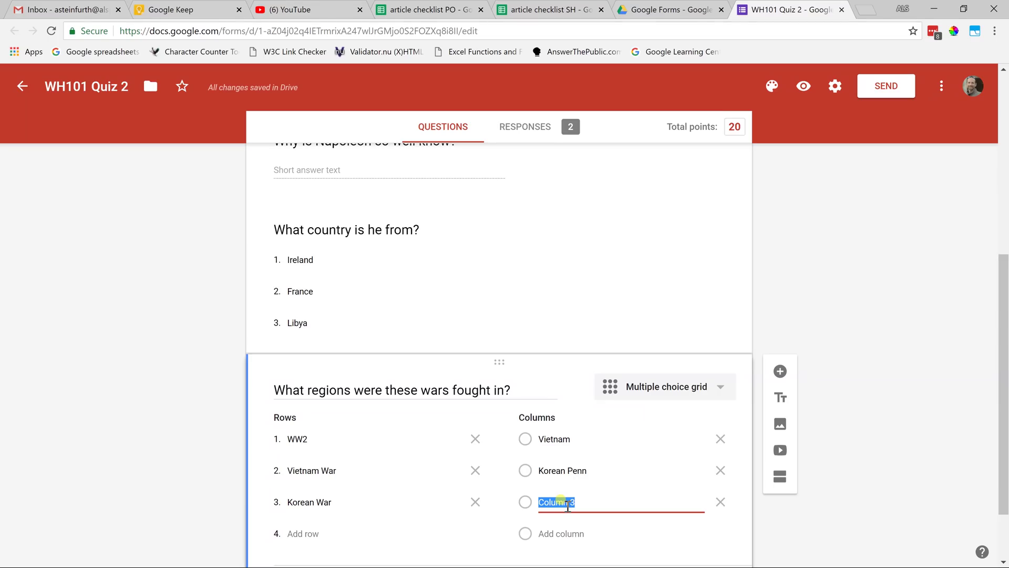
type("Europe, N. A")
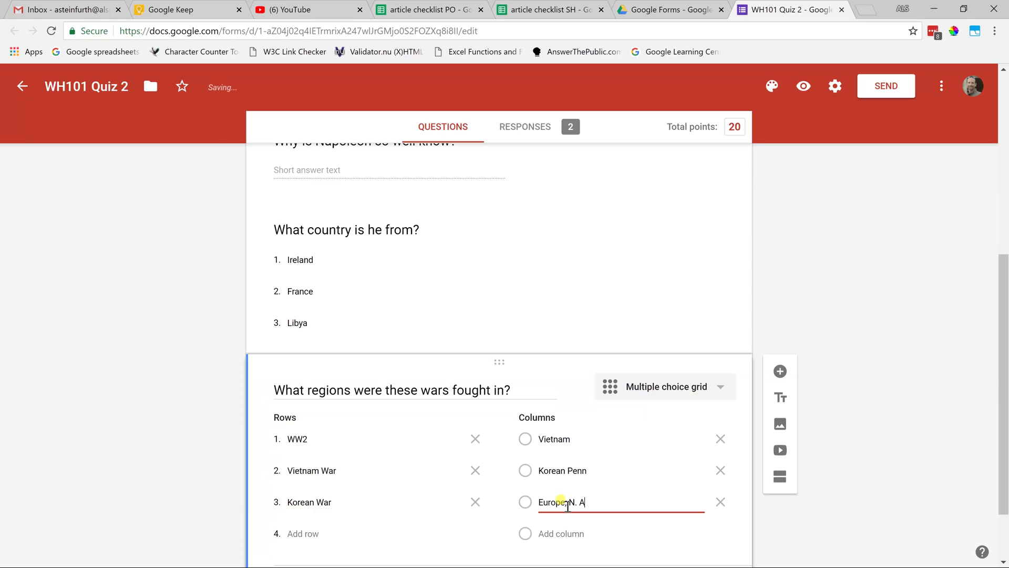
type("frice, and Pacific Oean")
Step: In the answer key, mark Europe/N. Africa/Pacific for WW2, Vietnam and Korean Penn correct
scroll(1005, 459, "up", 1)
scroll(1005, 459, "down", 1)
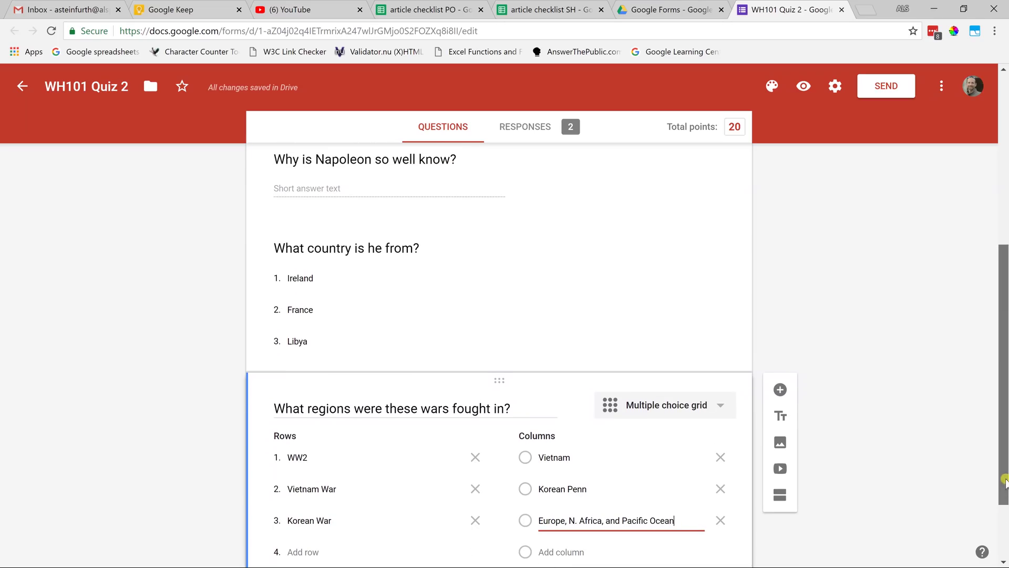
scroll(1005, 533, "down", 1)
scroll(1004, 533, "down", 1)
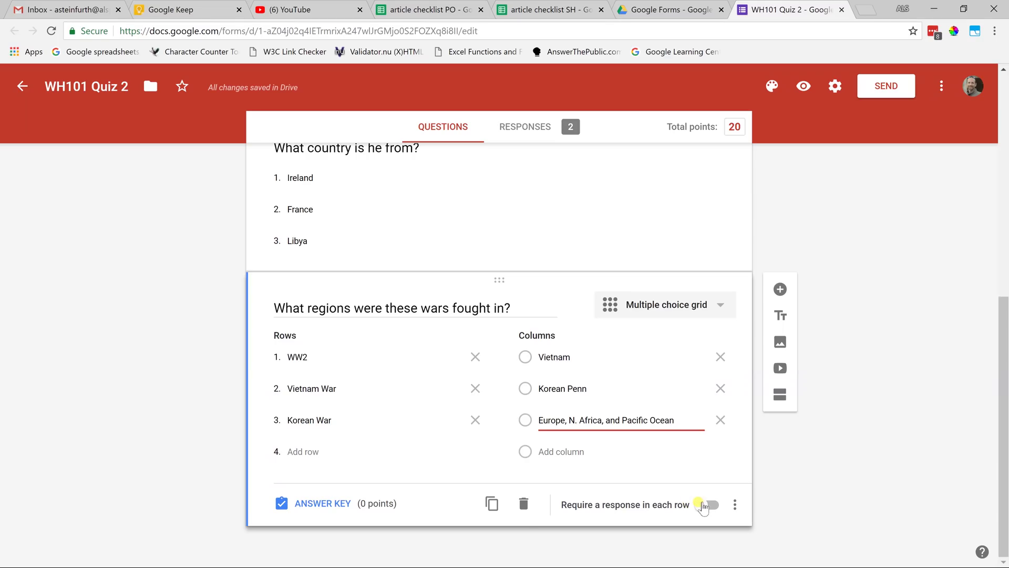
left_click(314, 504)
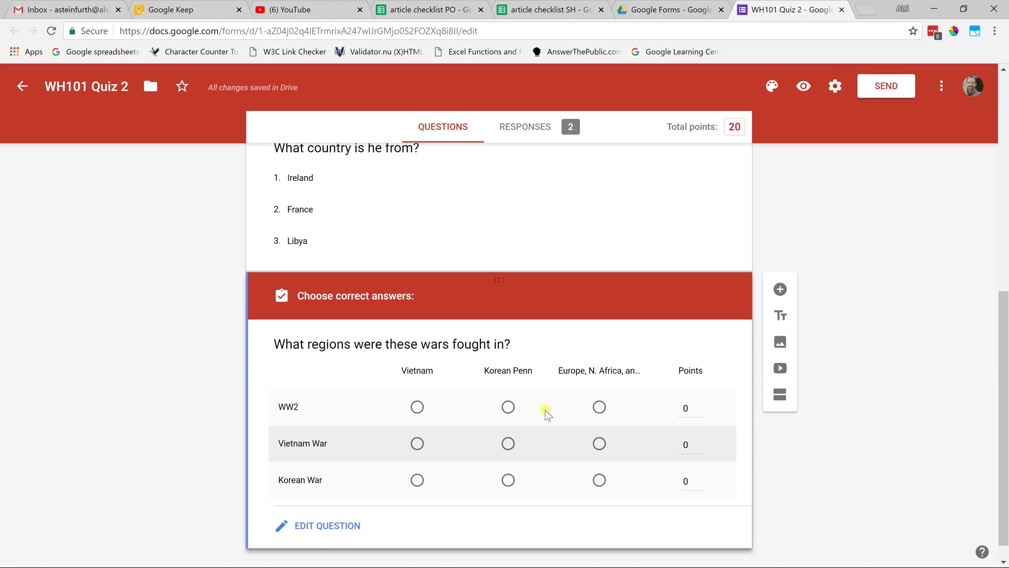
left_click(600, 407)
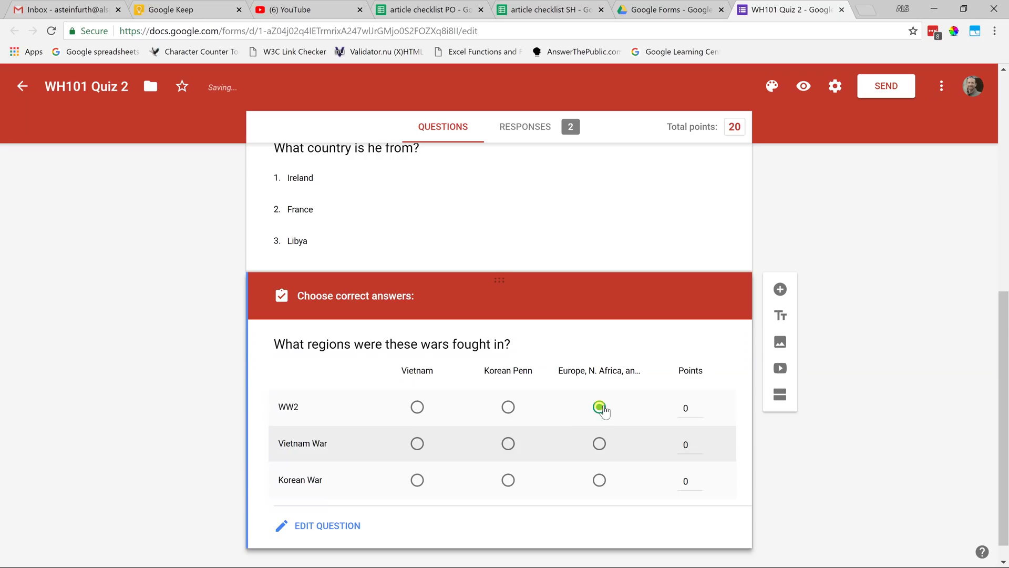
left_click(417, 443)
left_click(507, 480)
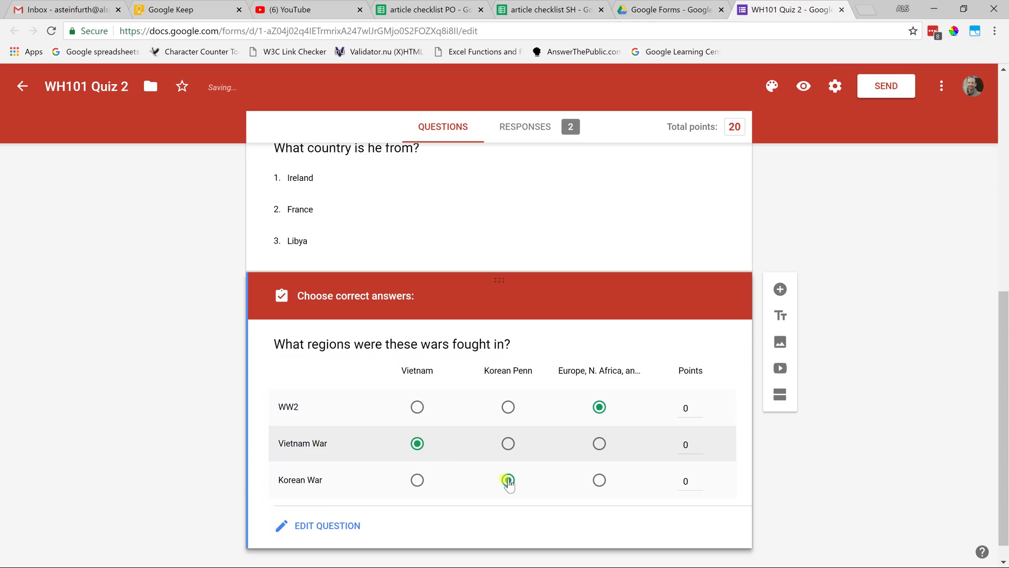
Step: Make each of the three war rows worth 2 points, bringing the total to 26
double_click(699, 406)
left_click(698, 441)
double_click(699, 478)
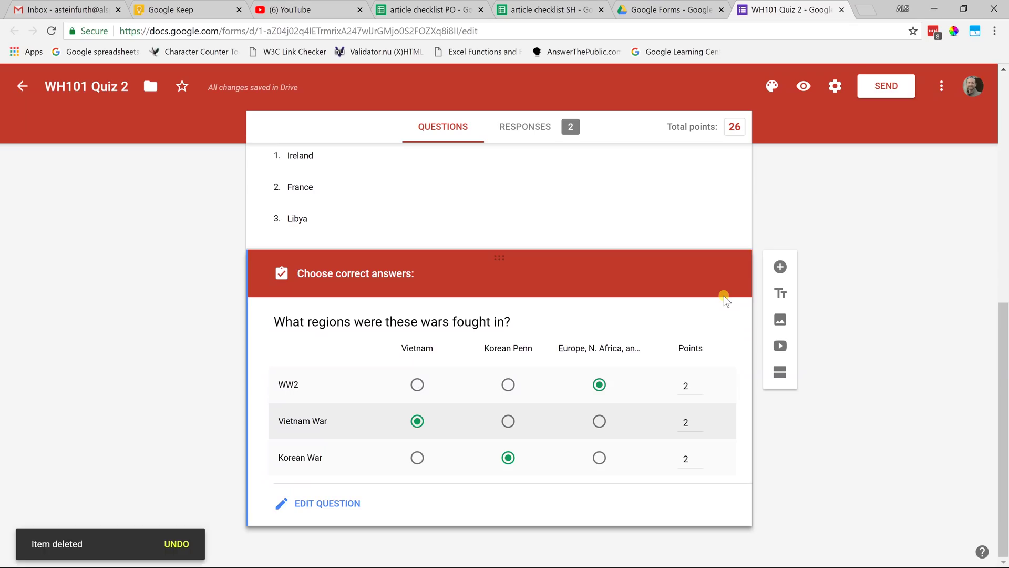
Step: Insert a second section after the grid question and select its Untitled Section title
left_click(781, 374)
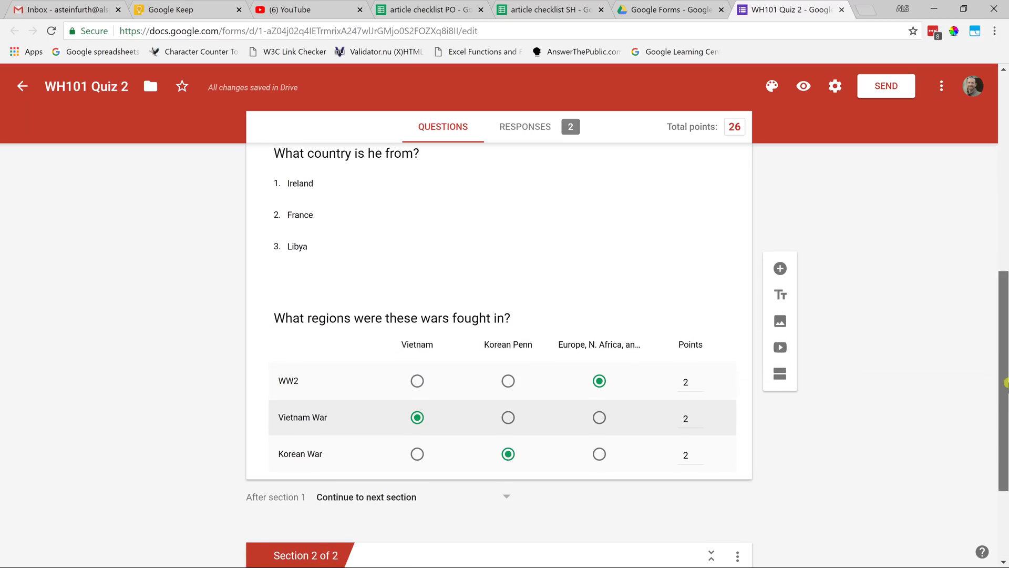
scroll(1005, 430, "down", 1)
left_click_drag(1005, 430, 1005, 476)
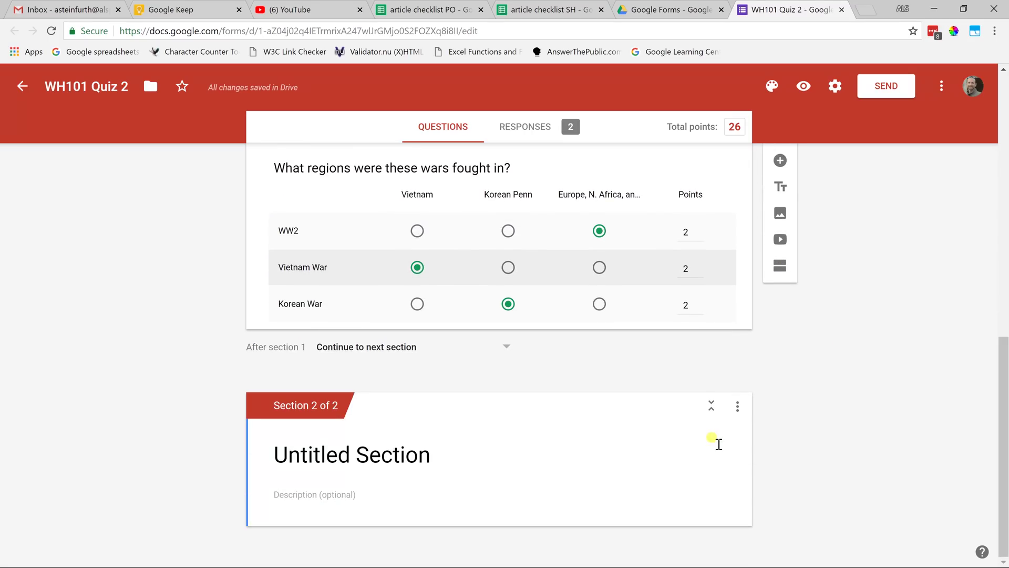
left_click(396, 454)
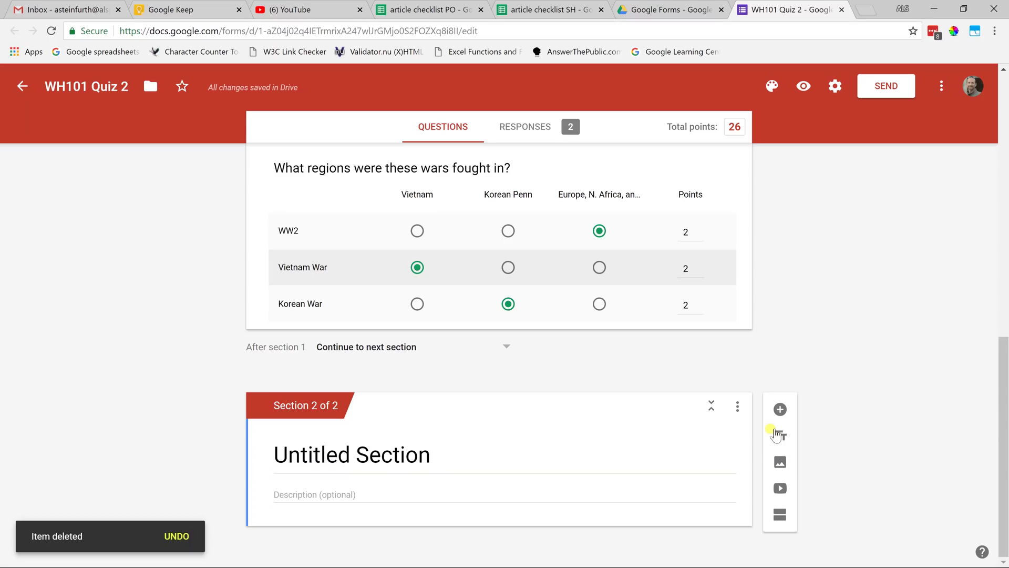
Step: Add a question titled 'One more question' with the suggested options Yes, No and Maybe
left_click(780, 409)
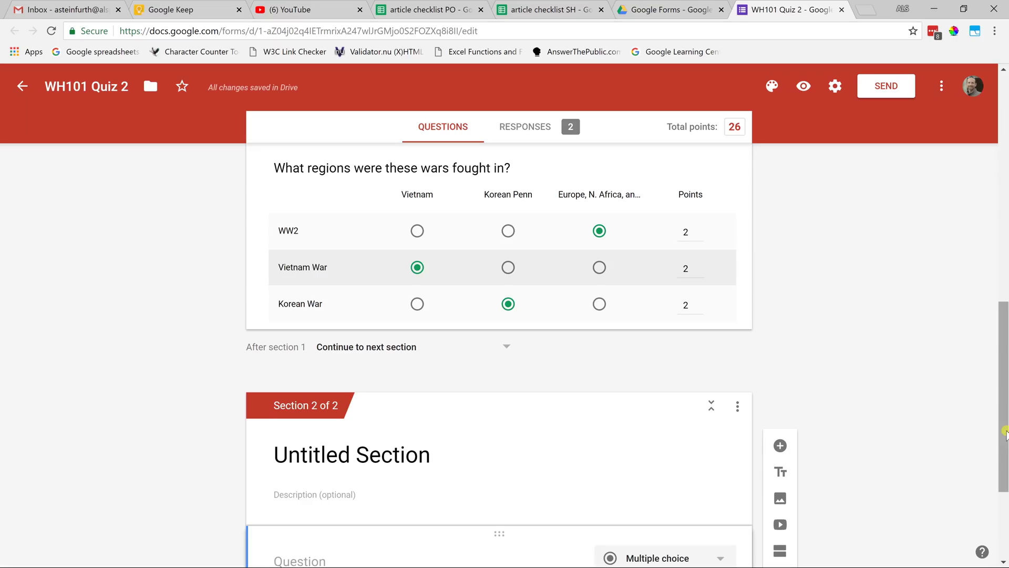
left_click_drag(1005, 431, 1005, 521)
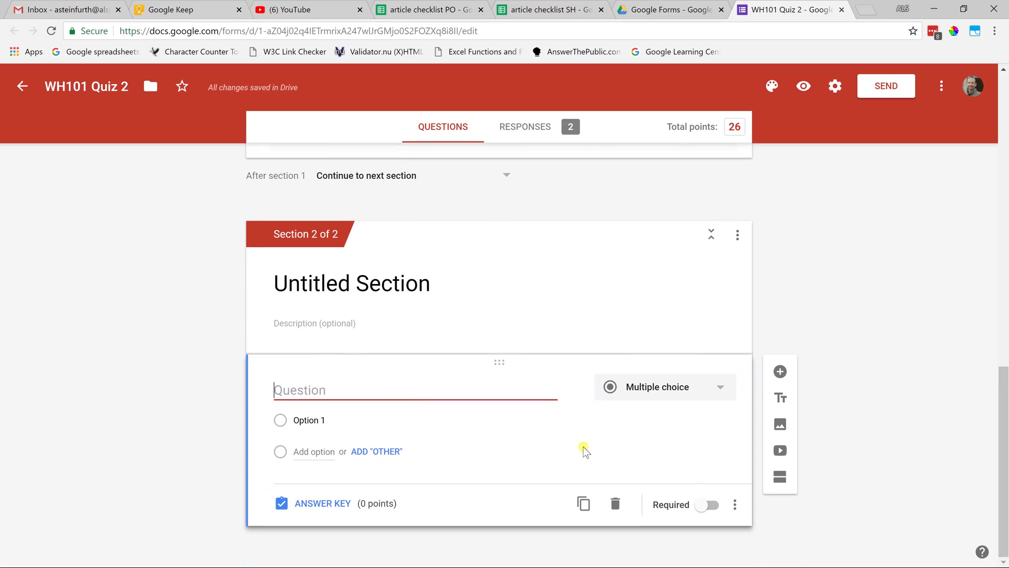
left_click(392, 390)
type("One more question")
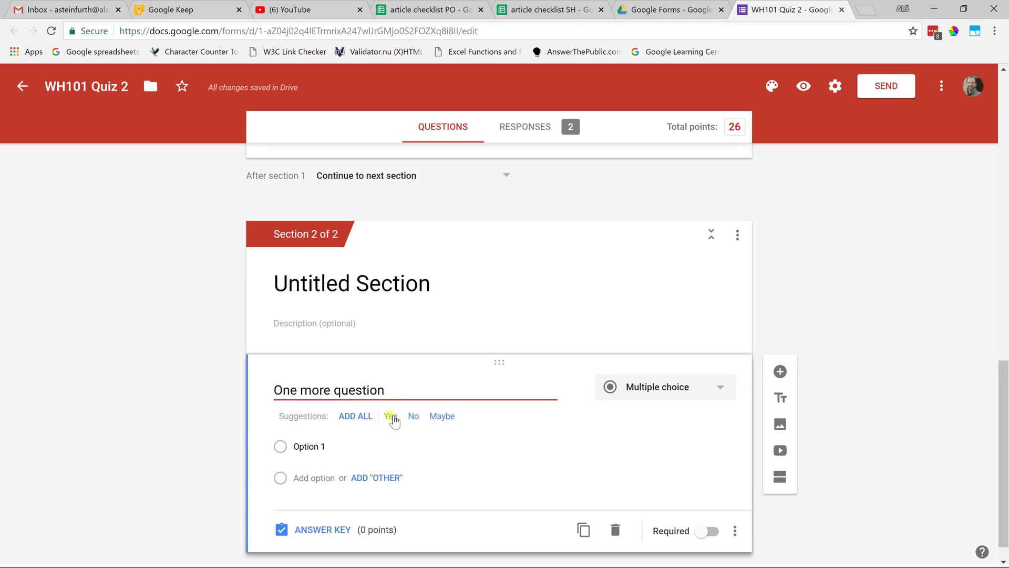
left_click(360, 416)
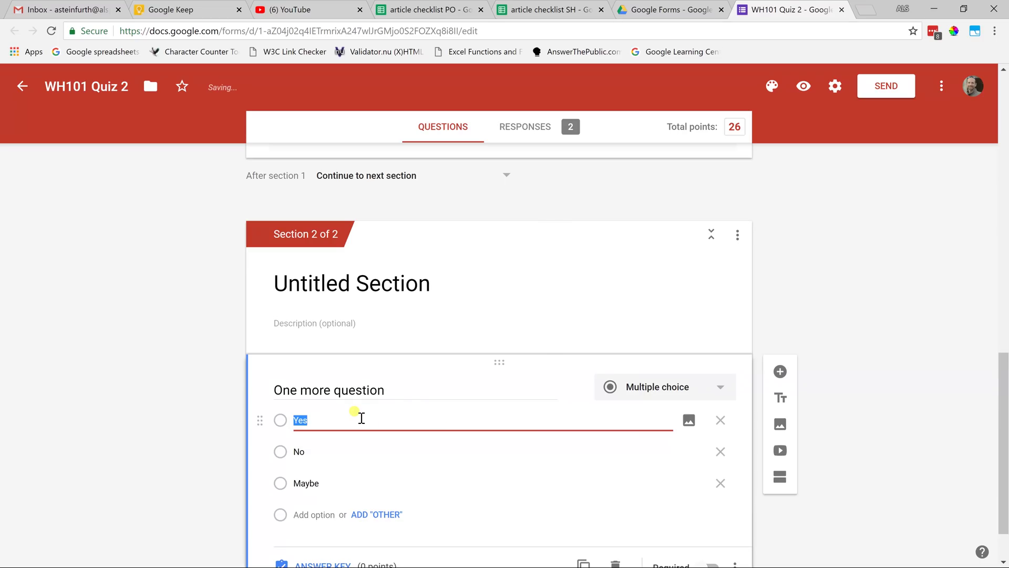
scroll(797, 502, "down", 1)
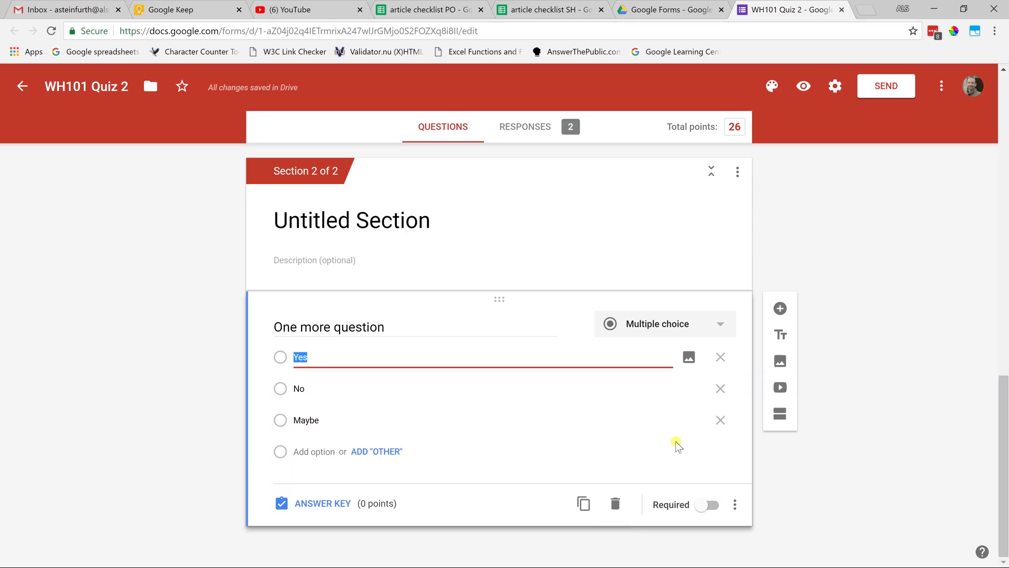
Step: Preview the quiz and go past page one to the Untitled Section with 'One more question'
left_click(799, 89)
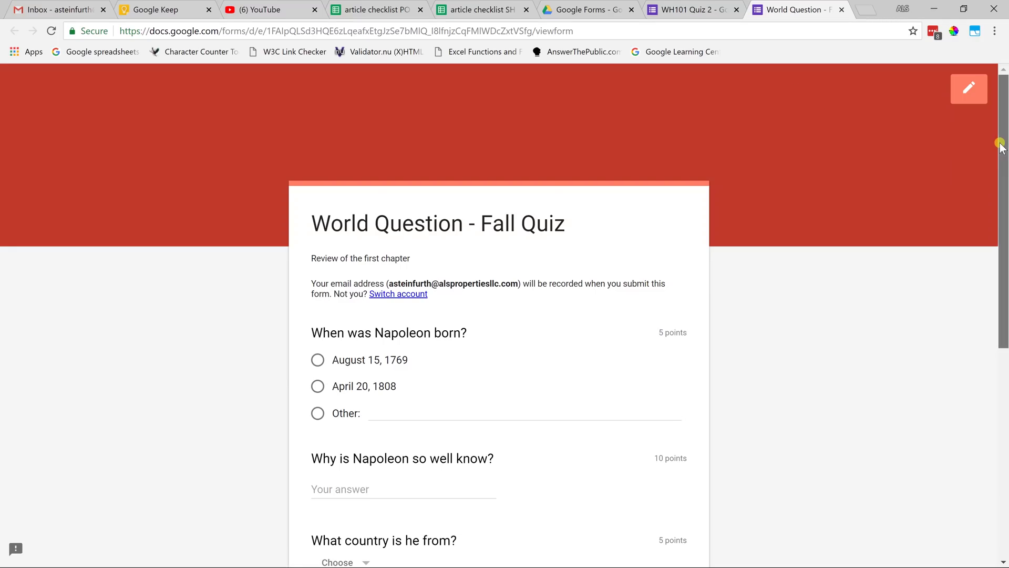
left_click_drag(1000, 145, 1002, 371)
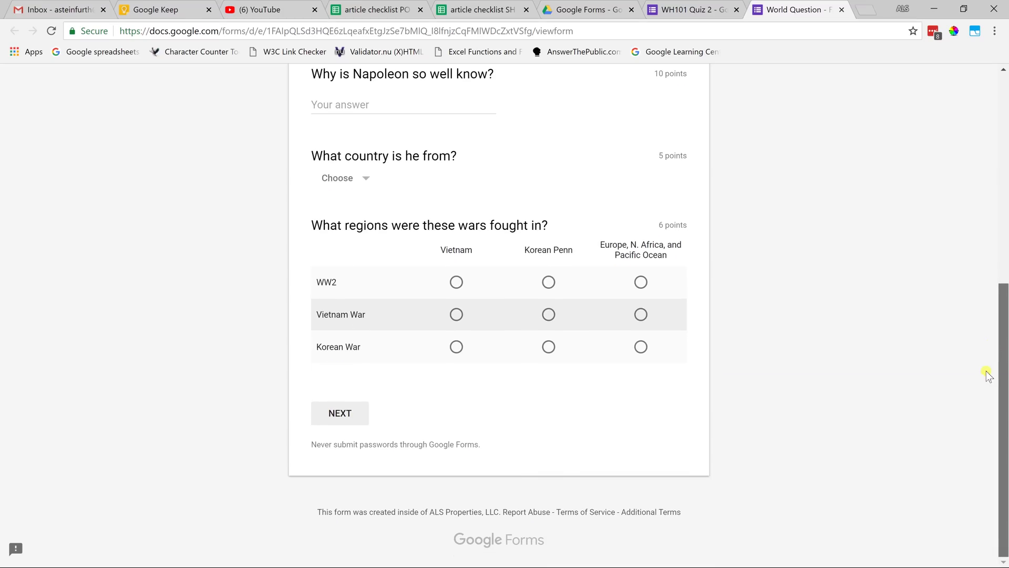
left_click(351, 413)
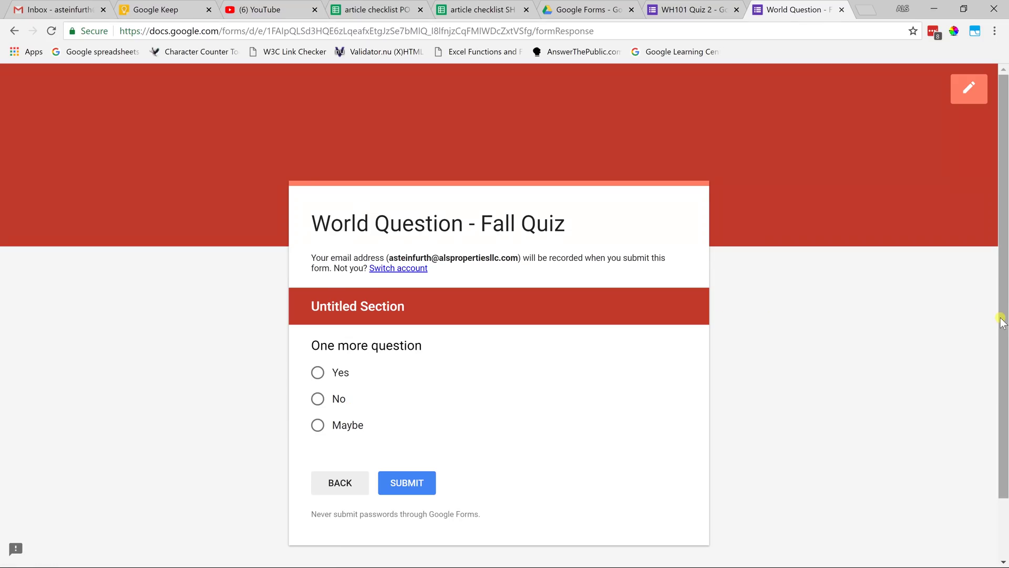
scroll(554, 195, "down", 2)
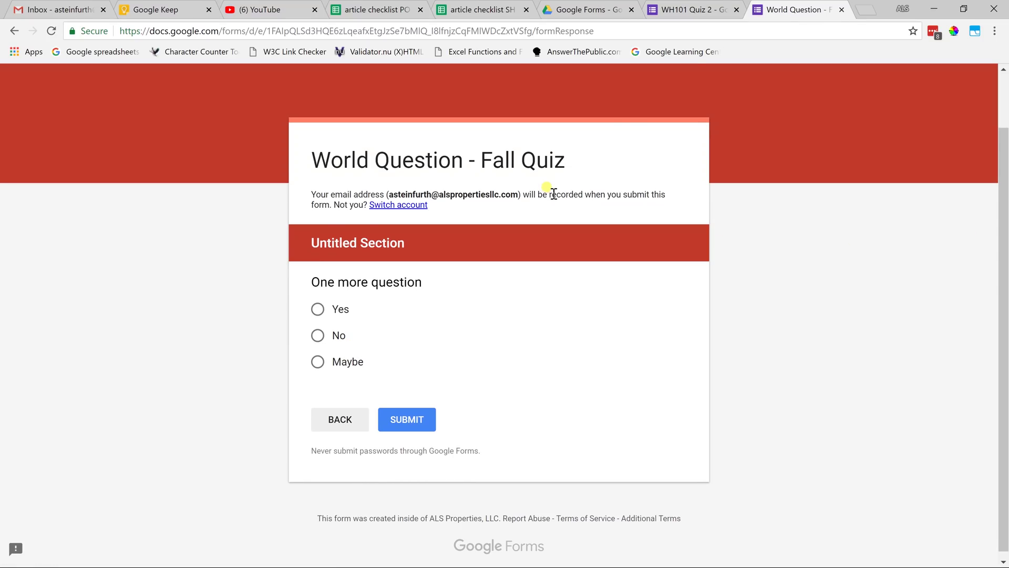